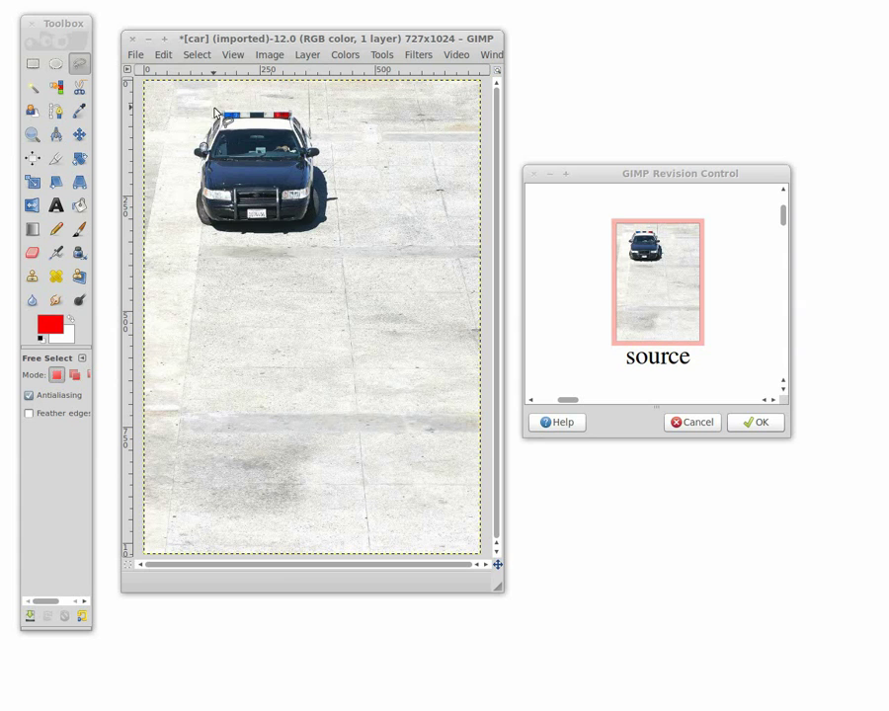
Lasso the police car, paste a copy, and shift it down the lot with a perspective transform
{"action": "mouse_move", "coordinate": [219, 113]}
{"action": "left_mouse_down"}
{"action": "mouse_move", "coordinate": [193, 154]}
{"action": "mouse_move", "coordinate": [316, 239]}
{"action": "mouse_move", "coordinate": [333, 198]}
{"action": "mouse_move", "coordinate": [219, 113]}
{"action": "left_mouse_up"}
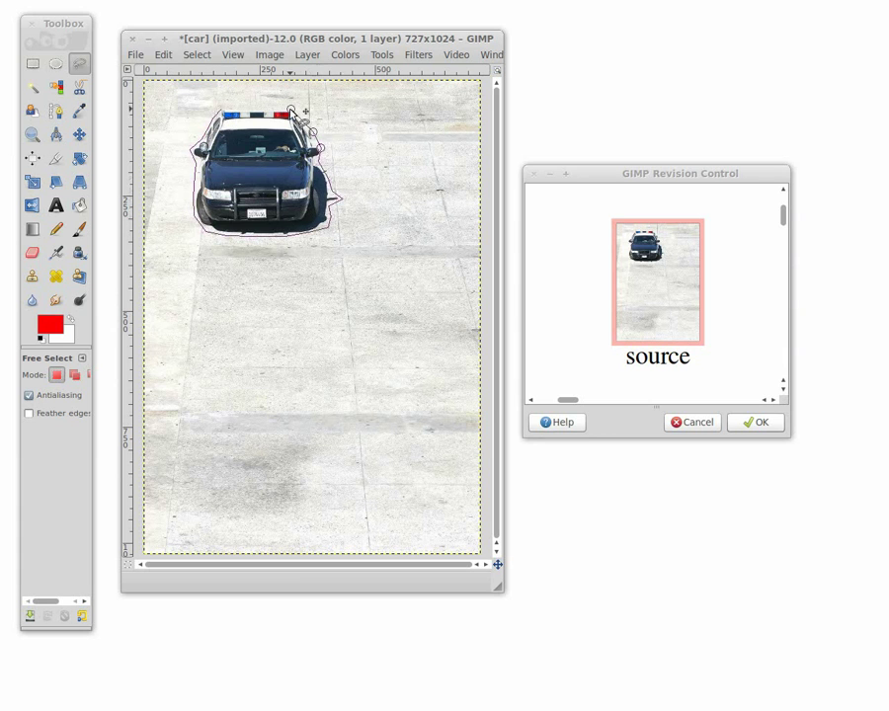
{"action": "key", "text": "Return"}
{"action": "key", "text": "ctrl+c"}
{"action": "key", "text": "ctrl+v"}
{"action": "key", "text": "shift+p"}
{"action": "left_click", "coordinate": [233, 336]}
{"action": "left_click_drag", "start_coordinate": [233, 336], "coordinate": [243, 351]}
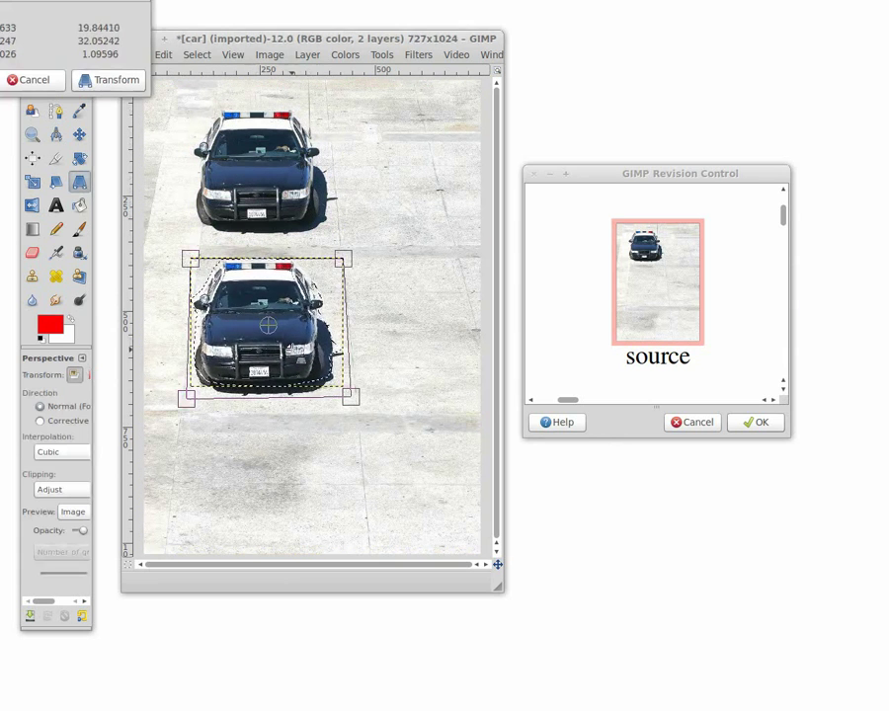
{"action": "left_click", "coordinate": [109, 80]}
Place another copy at the bottom with adjusted perspective, anchor it, and save as revision rev_0_1
{"action": "key", "text": "m"}
{"action": "left_click_drag", "start_coordinate": [257, 306], "coordinate": [257, 473]}
{"action": "key", "text": "shift+p"}
{"action": "left_click", "coordinate": [257, 473]}
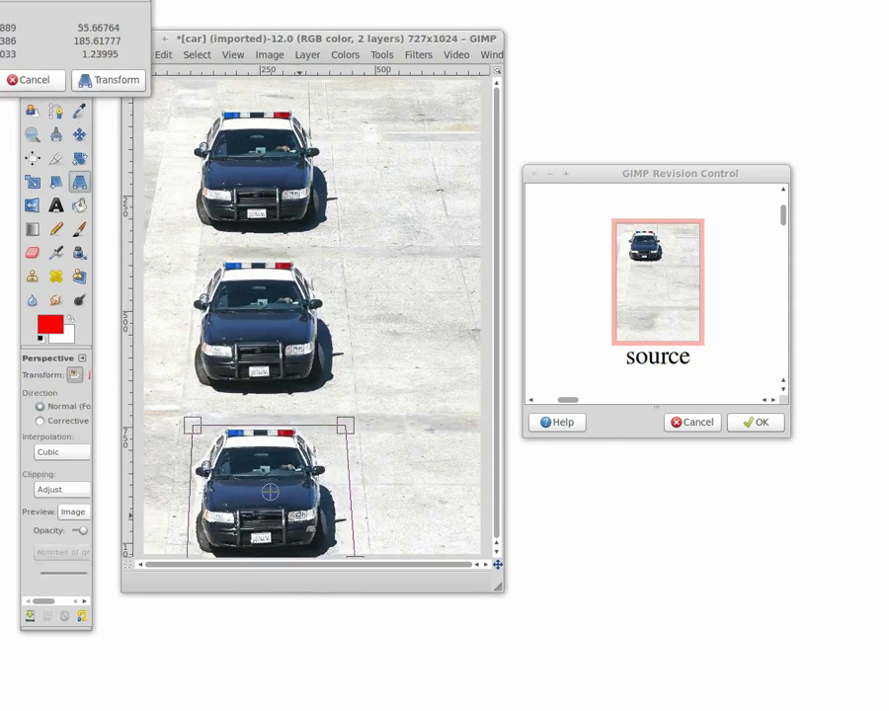
{"action": "left_click_drag", "start_coordinate": [344, 424], "coordinate": [351, 419]}
{"action": "left_click", "coordinate": [113, 79]}
{"action": "key", "text": "ctrl+h"}
{"action": "key", "text": "m"}
{"action": "right_click", "coordinate": [736, 279]}
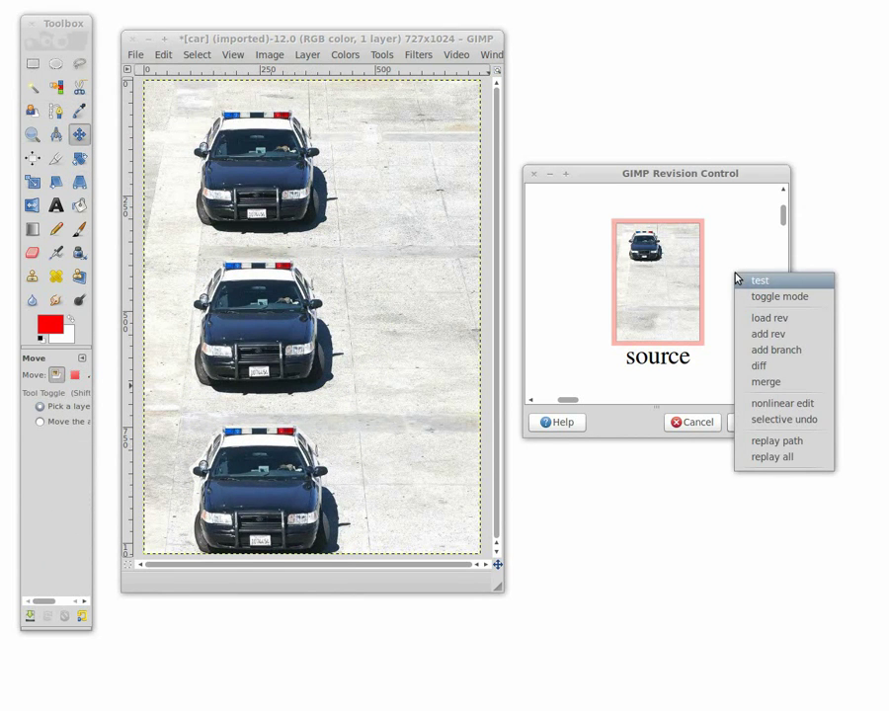
{"action": "left_click", "coordinate": [774, 333]}
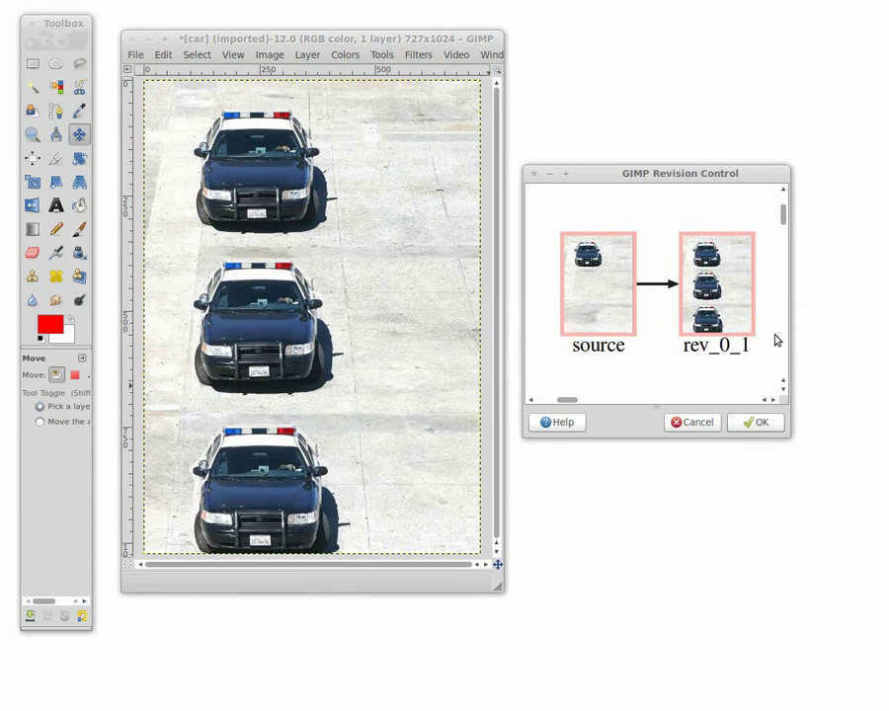
Turn the middle car's hood brown with a Hue-Saturation shift
{"action": "left_click", "coordinate": [262, 38]}
{"action": "key", "text": "f"}
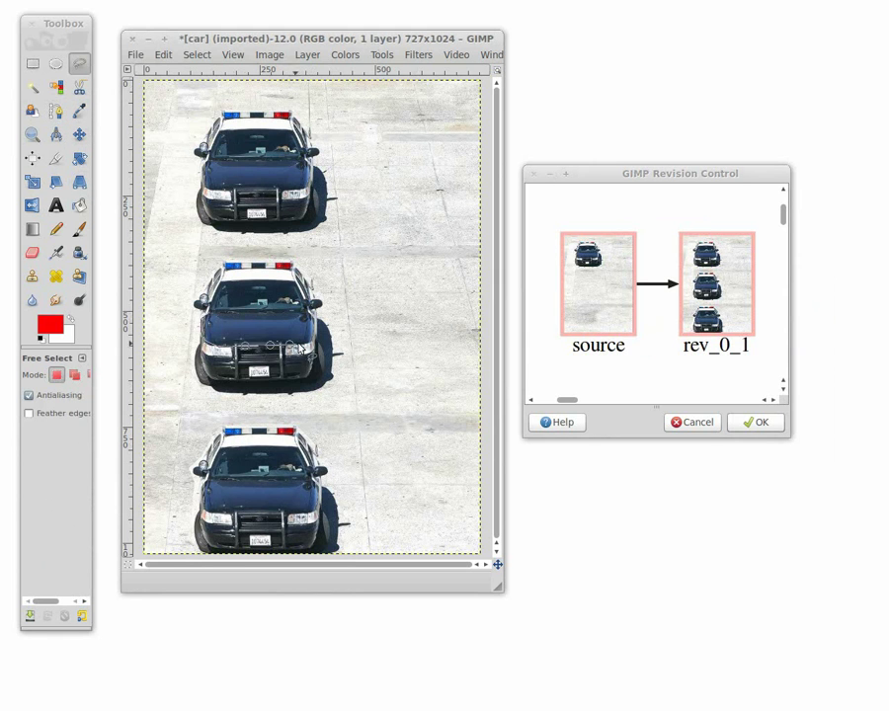
{"action": "right_click", "coordinate": [264, 332]}
{"action": "mouse_move", "coordinate": [327, 444]}
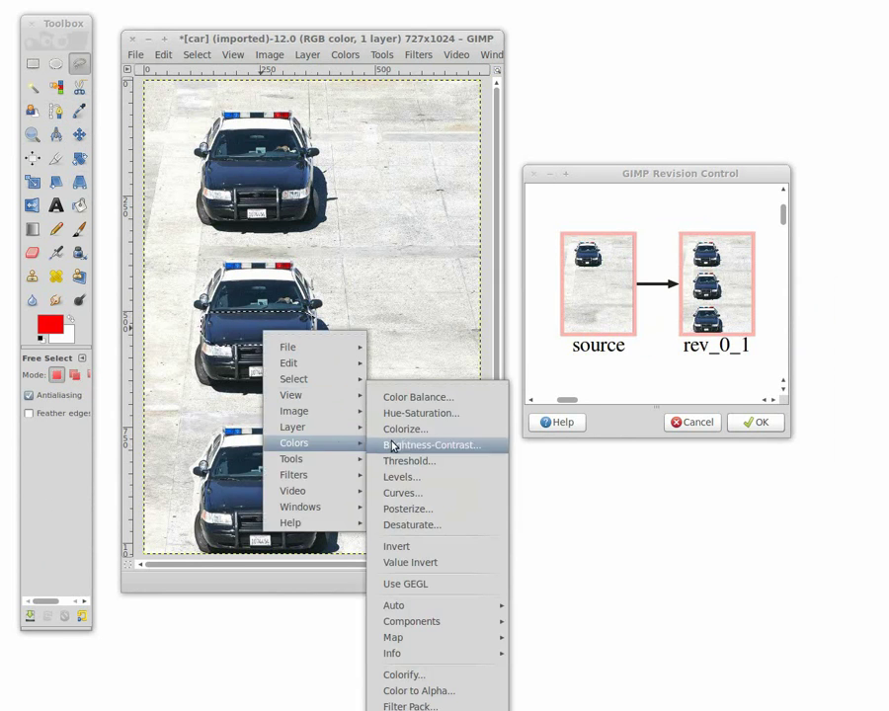
{"action": "left_click", "coordinate": [456, 419]}
{"action": "left_click_drag", "start_coordinate": [600, 328], "coordinate": [529, 327]}
{"action": "left_click", "coordinate": [691, 436]}
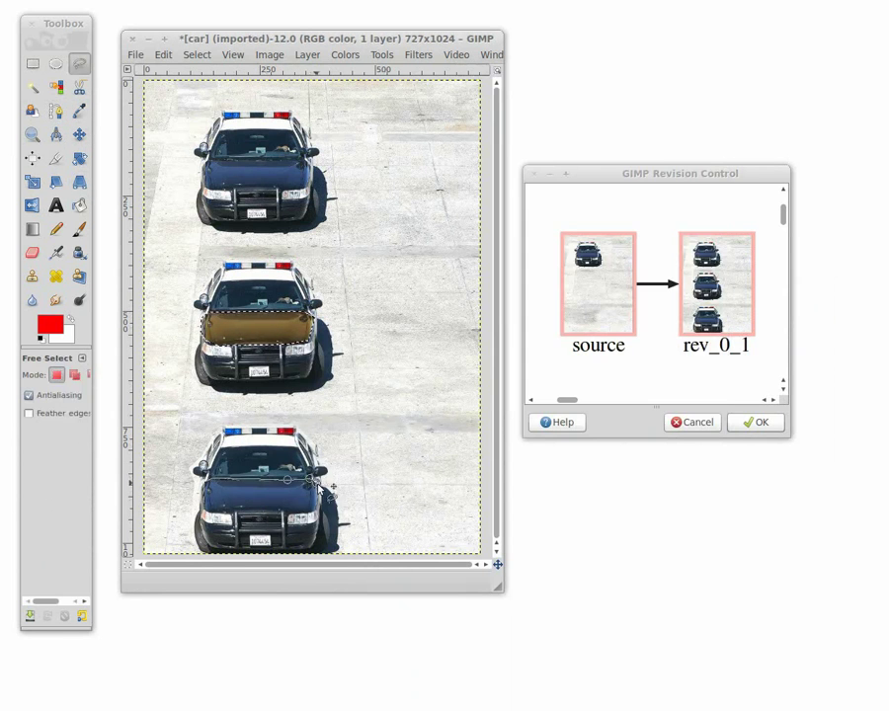
Turn the bottom car's hood teal with Color Balance
{"action": "right_click", "coordinate": [263, 491]}
{"action": "mouse_move", "coordinate": [324, 603]}
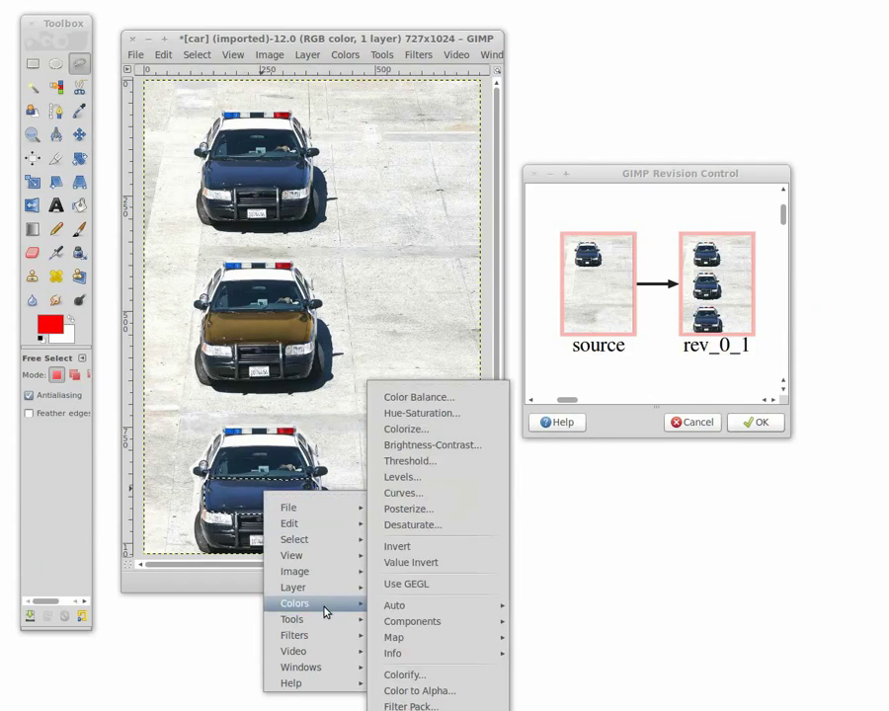
{"action": "left_click", "coordinate": [424, 397]}
{"action": "left_click_drag", "start_coordinate": [616, 192], "coordinate": [564, 193]}
{"action": "left_click", "coordinate": [713, 320]}
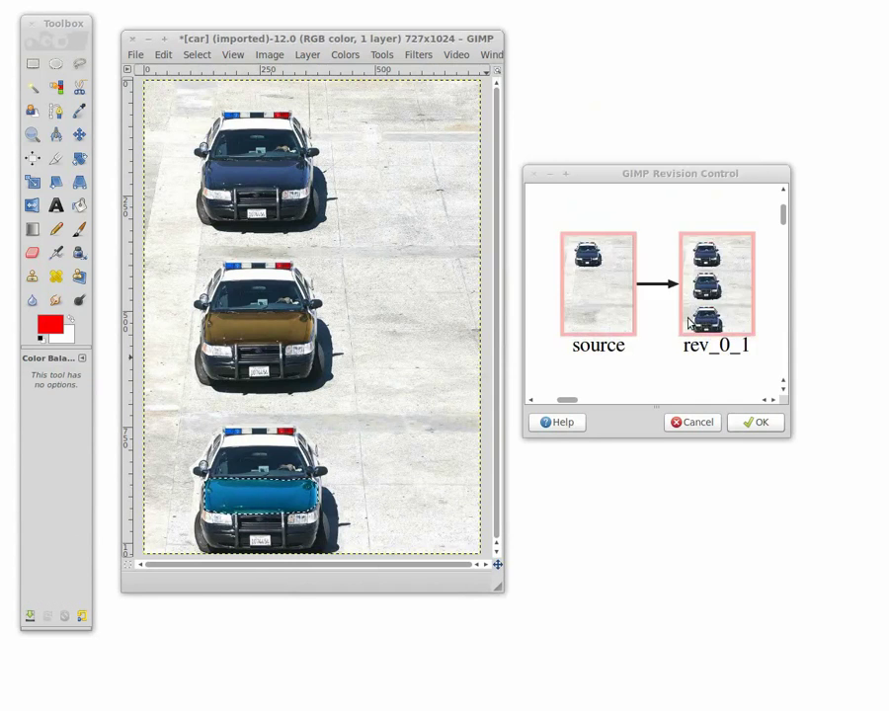
{"action": "right_click", "coordinate": [643, 372]}
Save the recoloured cars as rev_0_2, then expand the graph down to its individual copy, paste, deform, hue and balance steps
{"action": "left_click", "coordinate": [675, 426]}
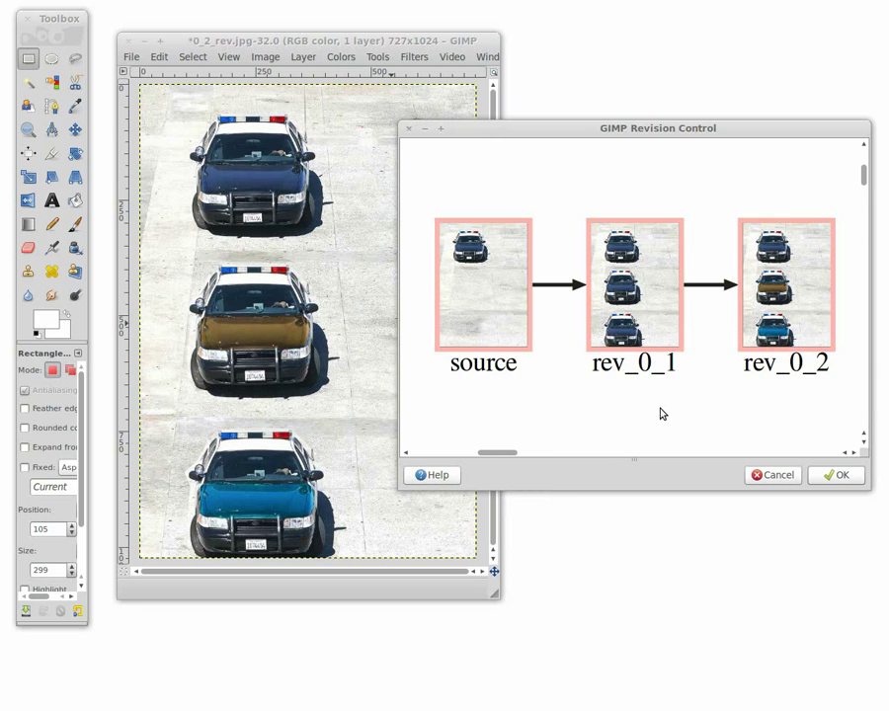
{"action": "scroll", "coordinate": [661, 414], "scroll_direction": "up", "scroll_amount": 1}
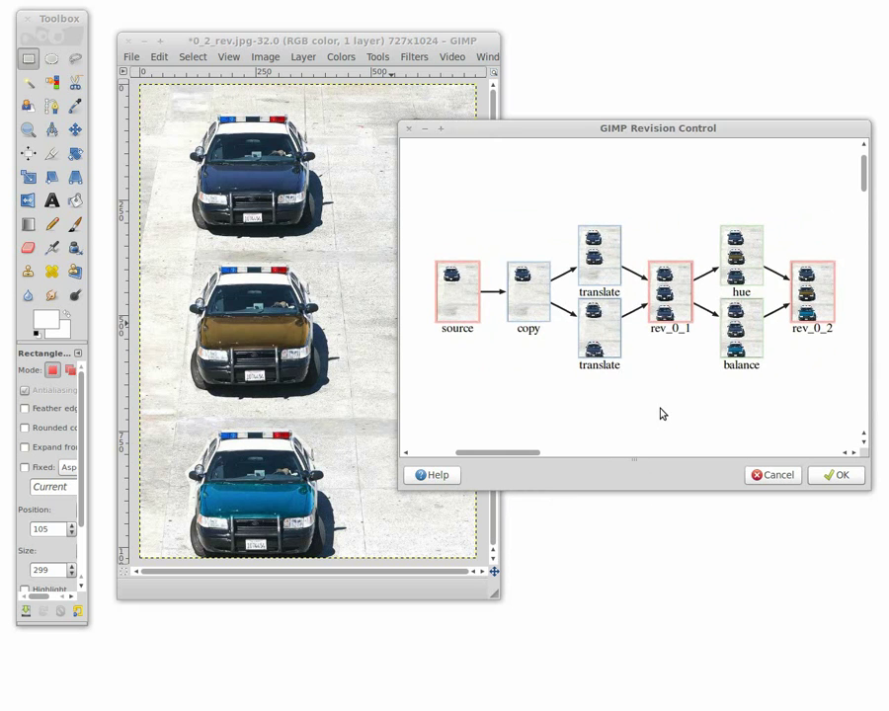
{"action": "scroll", "coordinate": [661, 414], "scroll_direction": "up", "scroll_amount": 1}
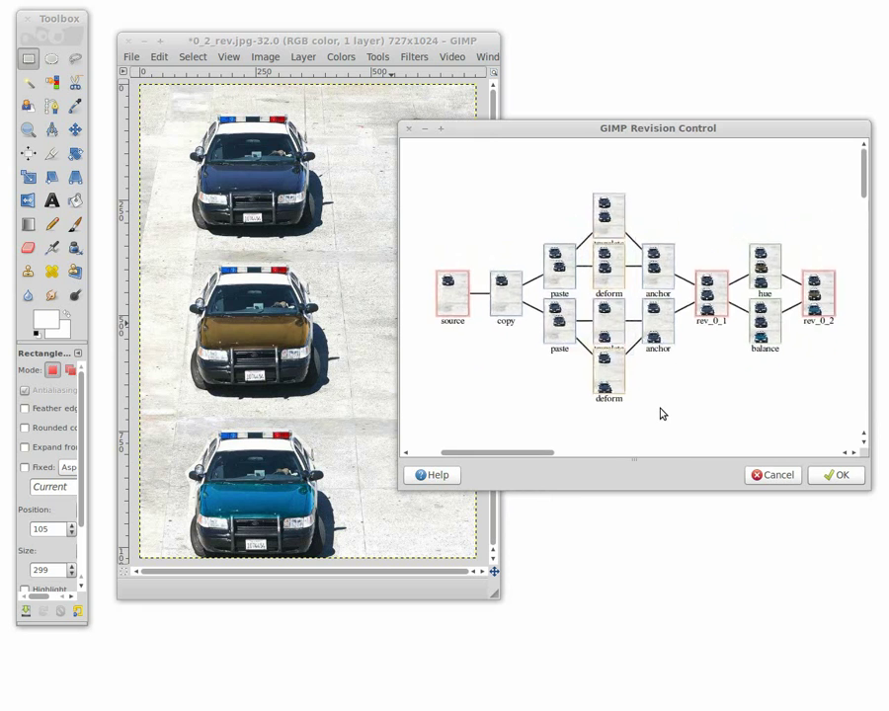
{"action": "scroll", "coordinate": [771, 291], "scroll_direction": "up", "scroll_amount": 1}
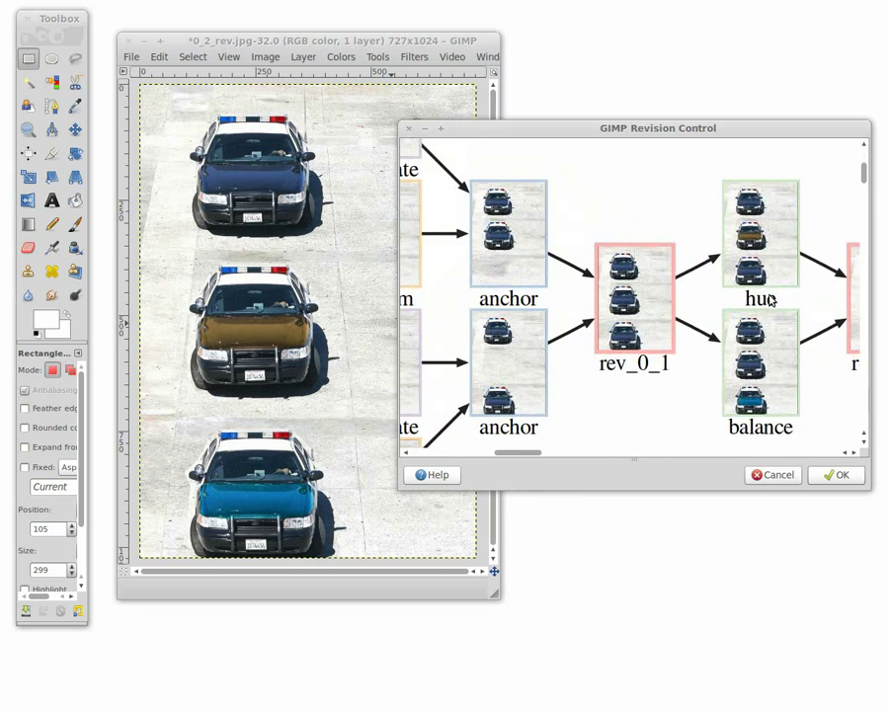
Show the areas edited by the hue and balance steps, and reverse-select the step that edited the middle car's hood
{"action": "left_click", "coordinate": [773, 248]}
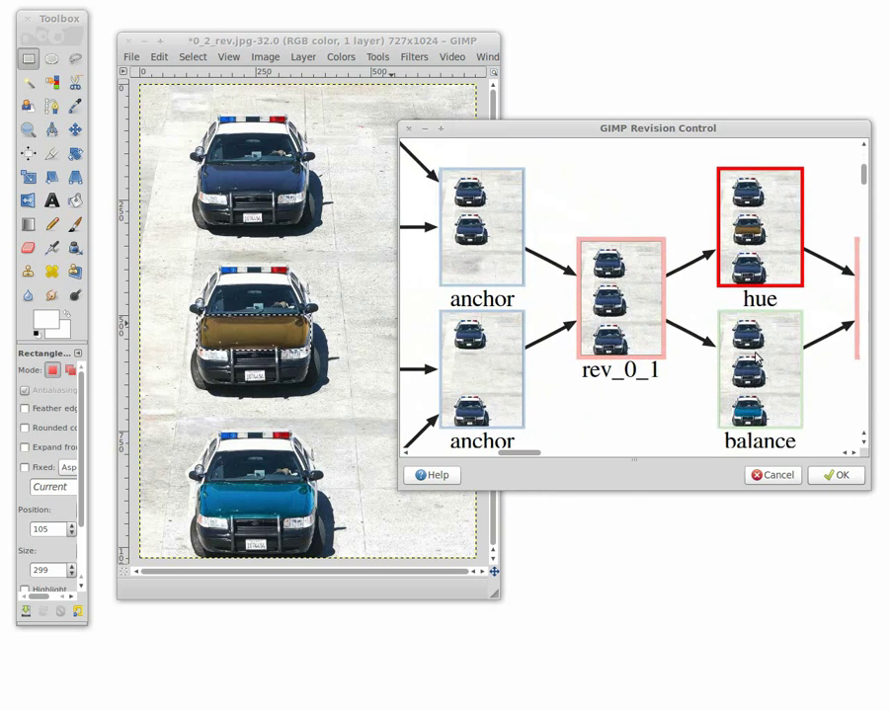
{"action": "left_click", "coordinate": [772, 399]}
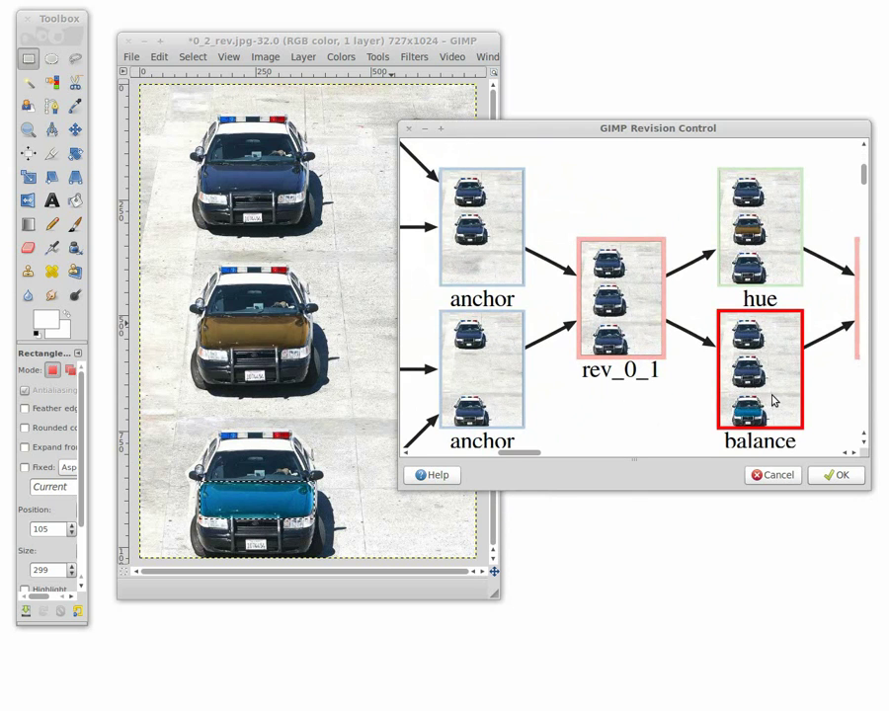
{"action": "left_click_drag", "start_coordinate": [178, 298], "coordinate": [318, 361]}
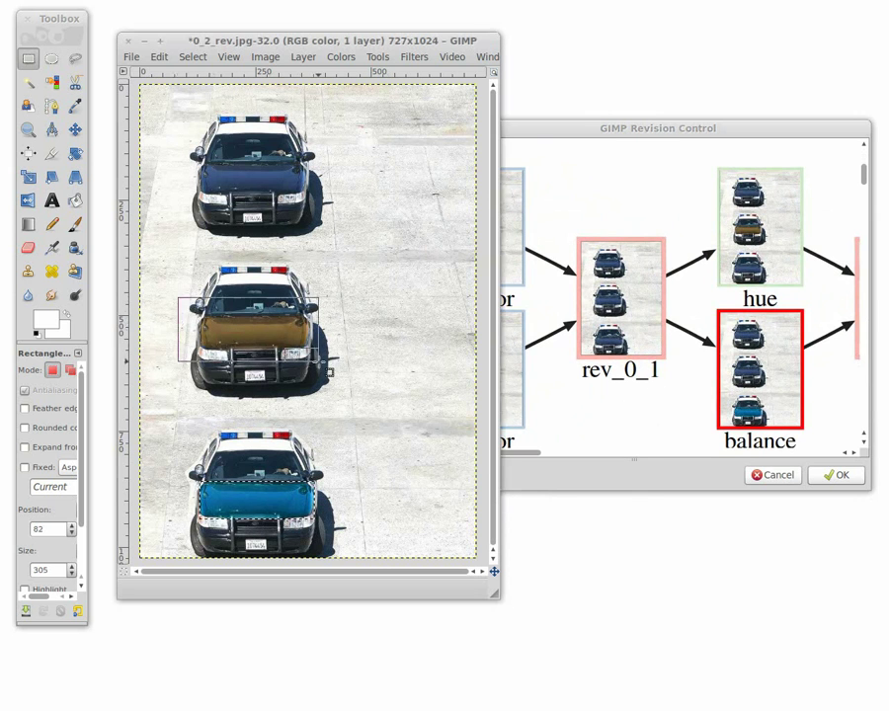
{"action": "right_click", "coordinate": [549, 386]}
{"action": "left_click", "coordinate": [559, 391]}
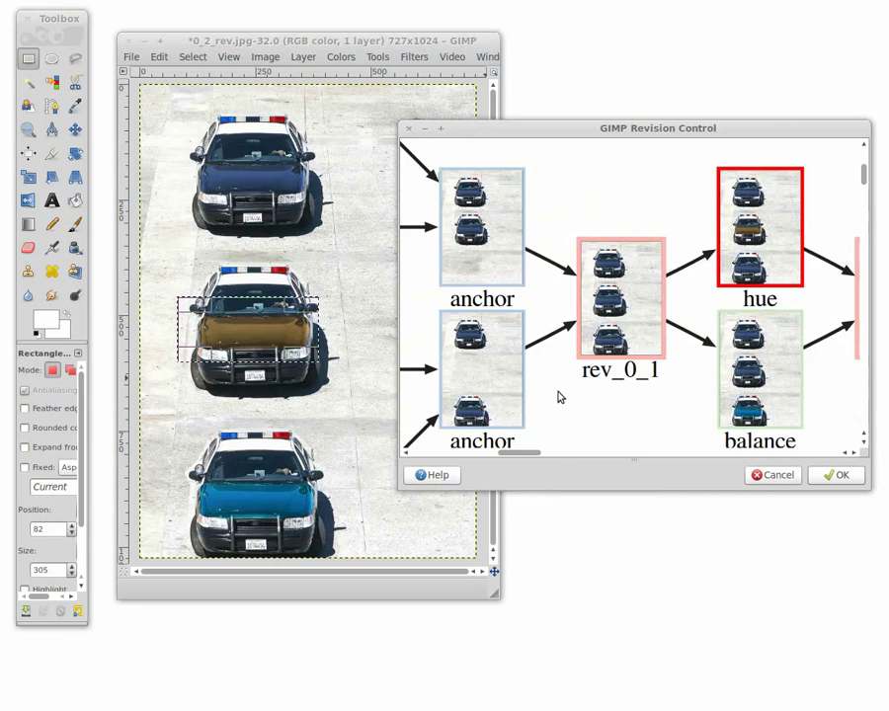
Clear the step selection and zoom the revision graph back out
{"action": "left_click", "coordinate": [649, 415]}
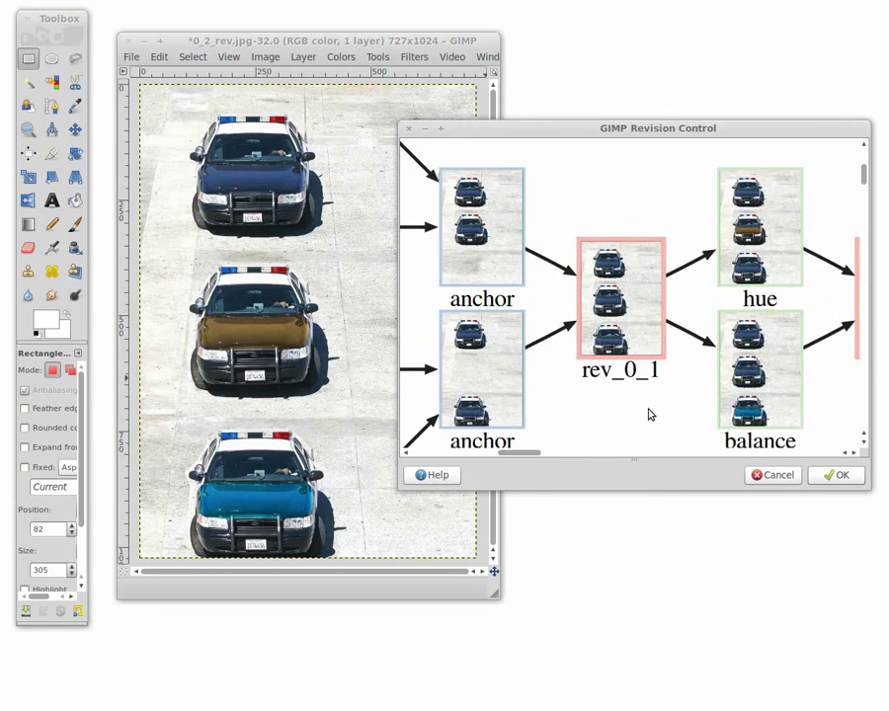
{"action": "scroll", "coordinate": [650, 414], "scroll_direction": "down", "scroll_amount": 5}
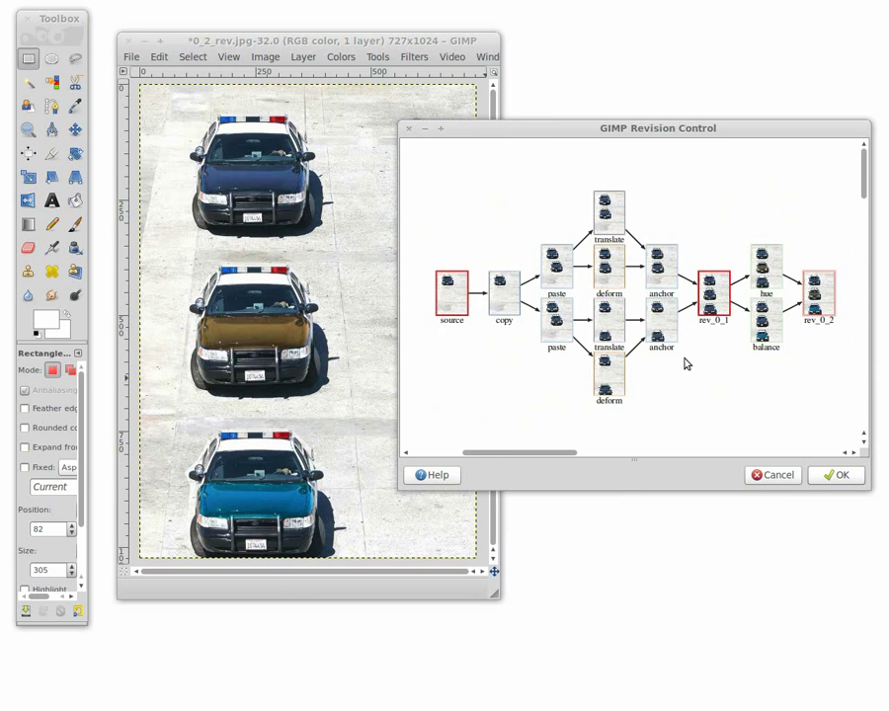
{"action": "scroll", "coordinate": [686, 364], "scroll_direction": "up", "scroll_amount": 5}
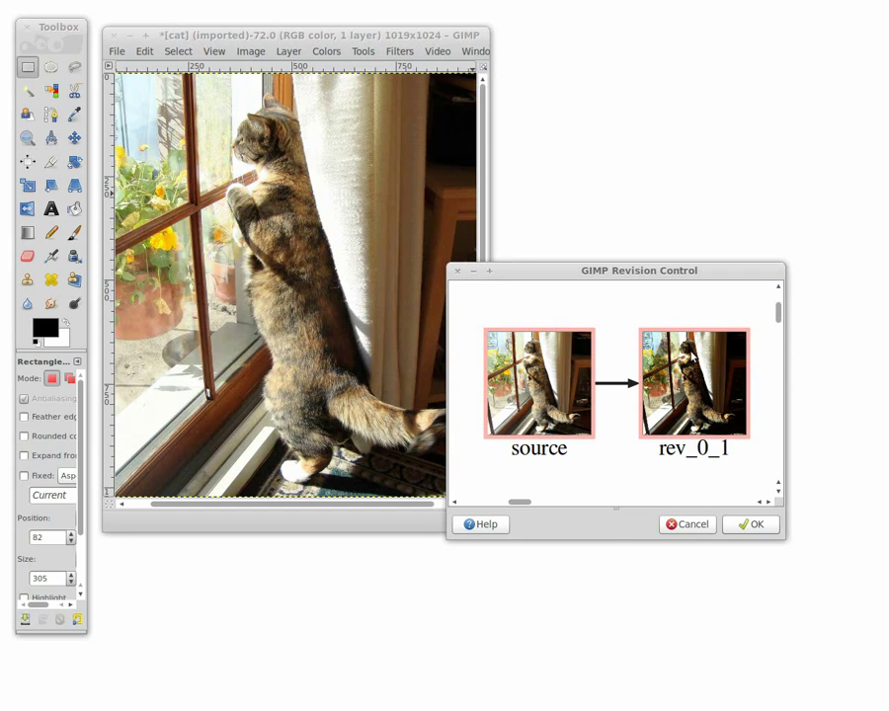
Load rev_0_1, then the cat's source revision, and enlarge the Revision Control window at the top left
{"action": "right_click", "coordinate": [713, 380]}
{"action": "left_click", "coordinate": [774, 410]}
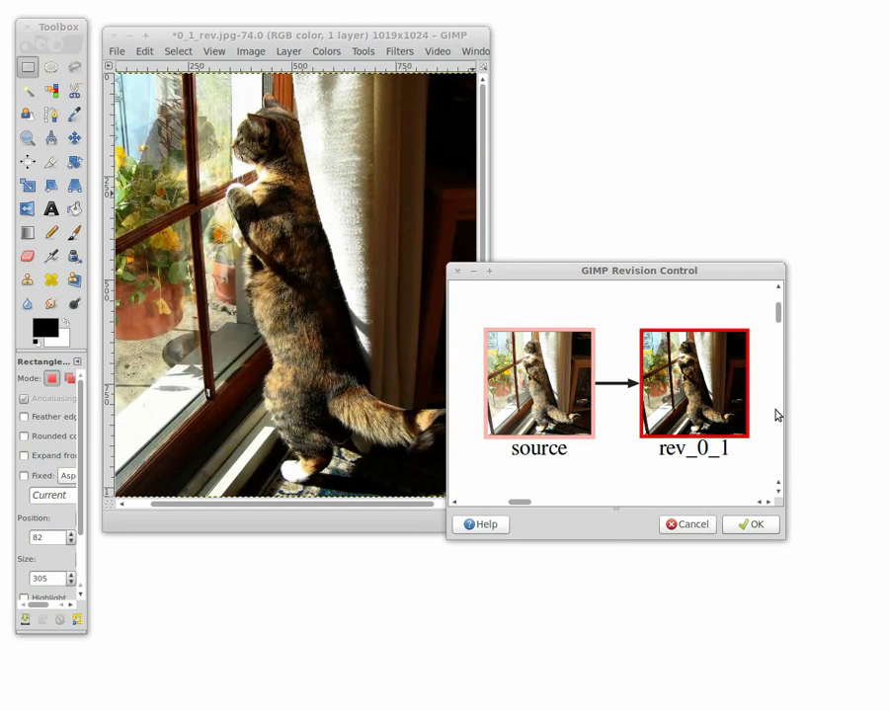
{"action": "right_click", "coordinate": [553, 410]}
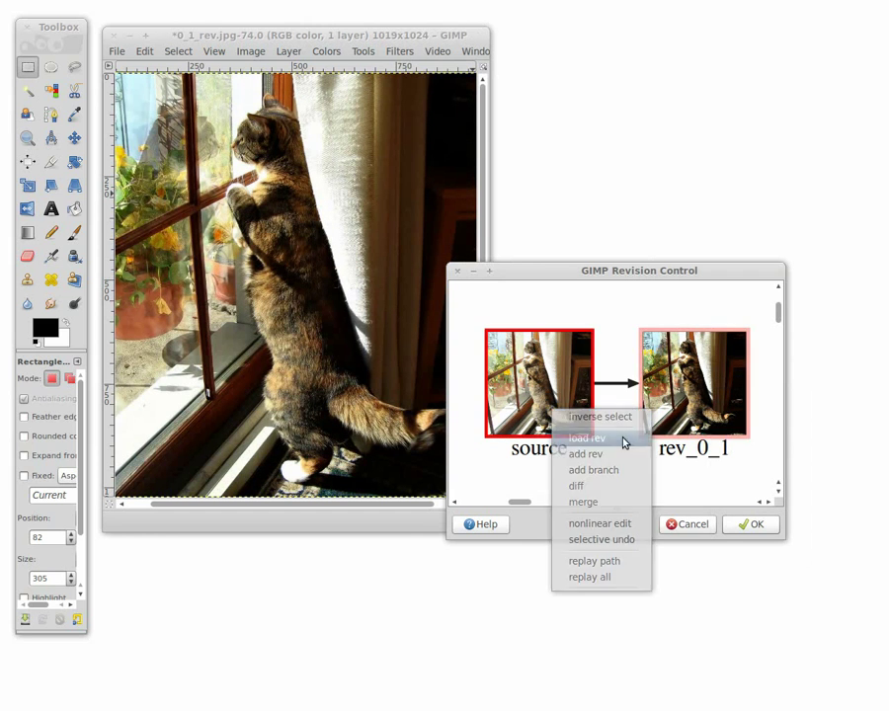
{"action": "left_click", "coordinate": [622, 441]}
{"action": "left_click_drag", "start_coordinate": [610, 272], "coordinate": [229, 71]}
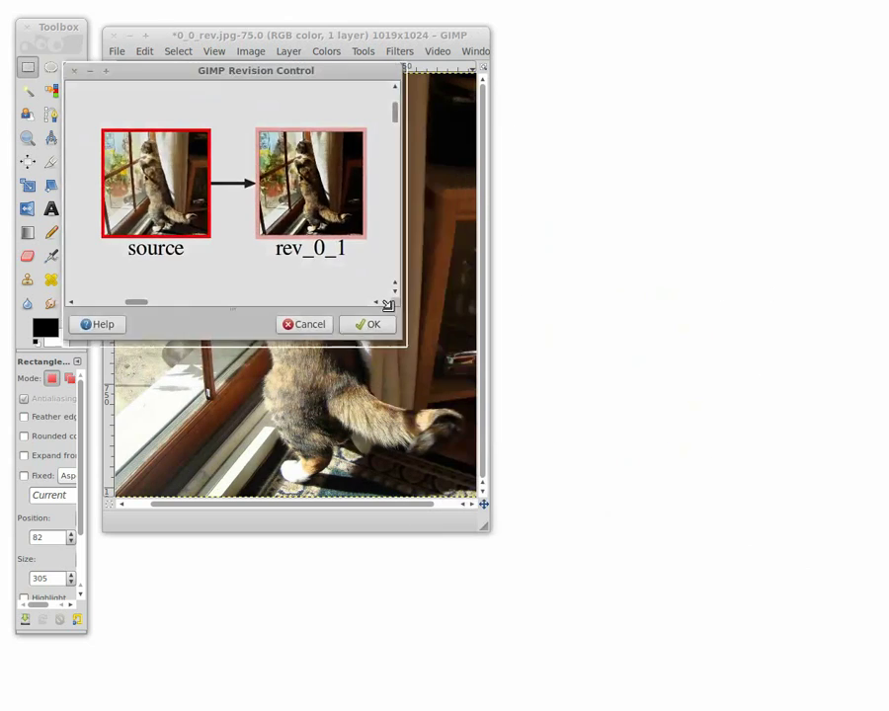
{"action": "left_click_drag", "start_coordinate": [402, 340], "coordinate": [795, 543]}
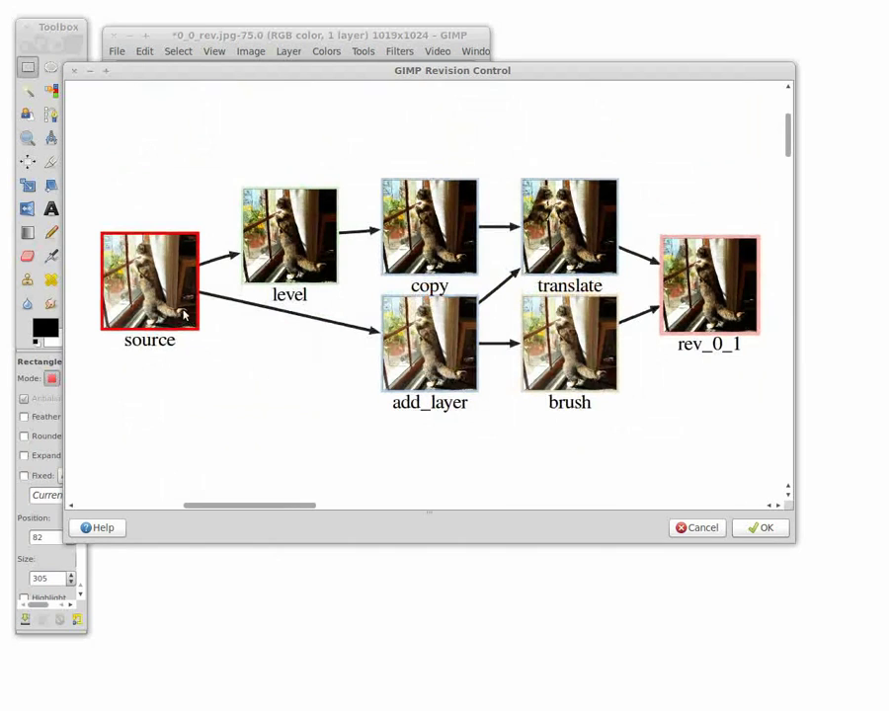
Diff rev_0_1 against source, scrub through the playback, and turn on diff highlighting
{"action": "right_click", "coordinate": [745, 308]}
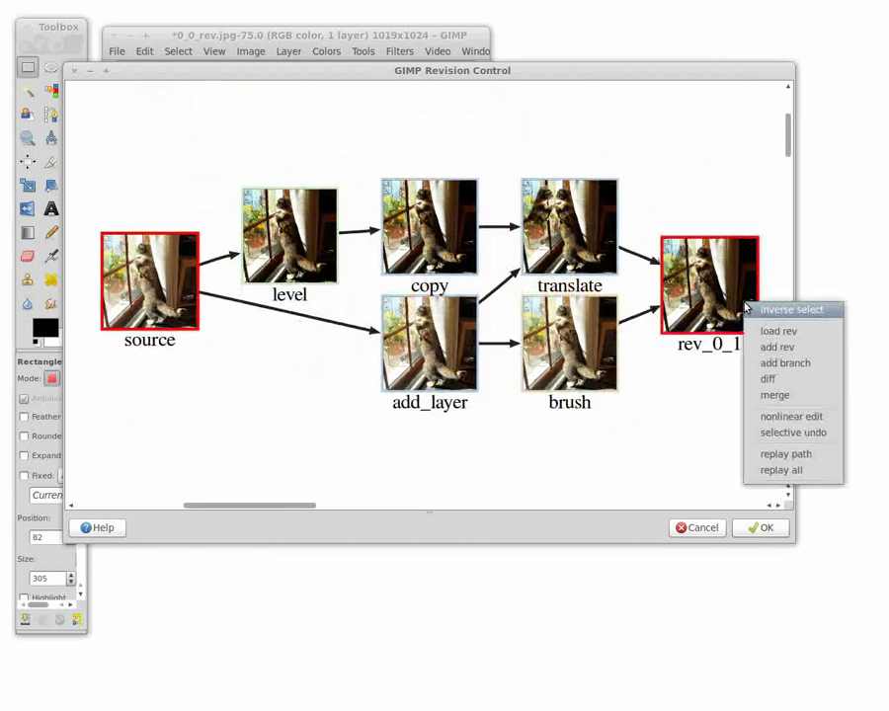
{"action": "left_click", "coordinate": [808, 380]}
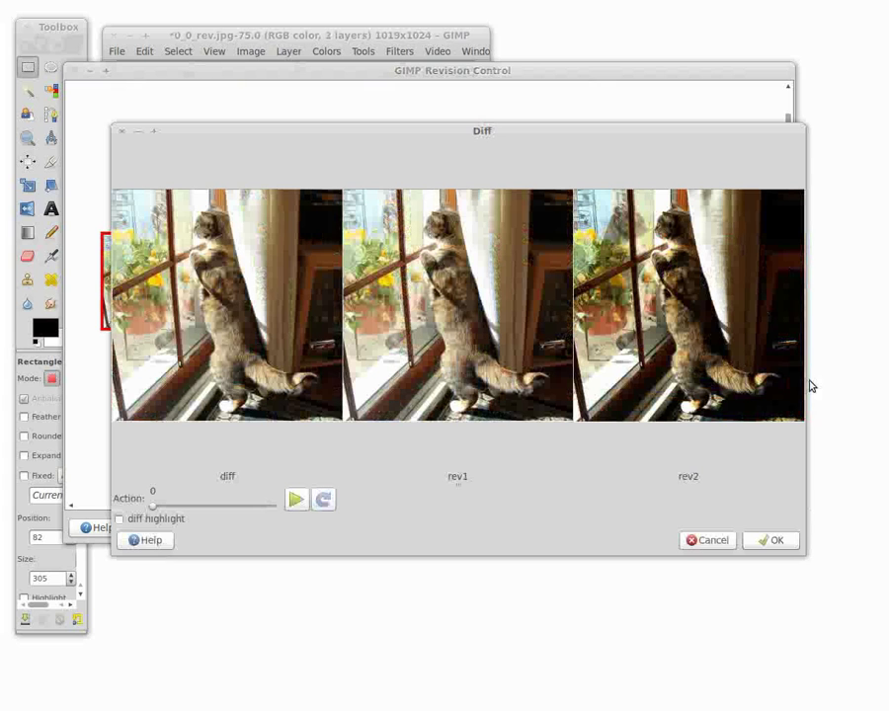
{"action": "left_click", "coordinate": [302, 503]}
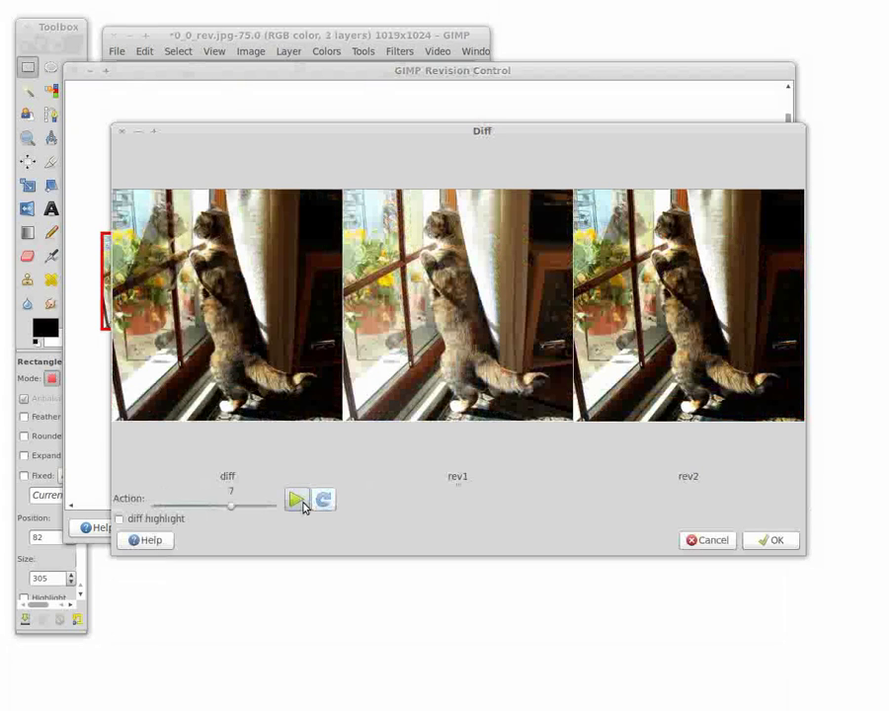
{"action": "left_click_drag", "start_coordinate": [255, 506], "coordinate": [214, 508]}
{"action": "left_click", "coordinate": [326, 498]}
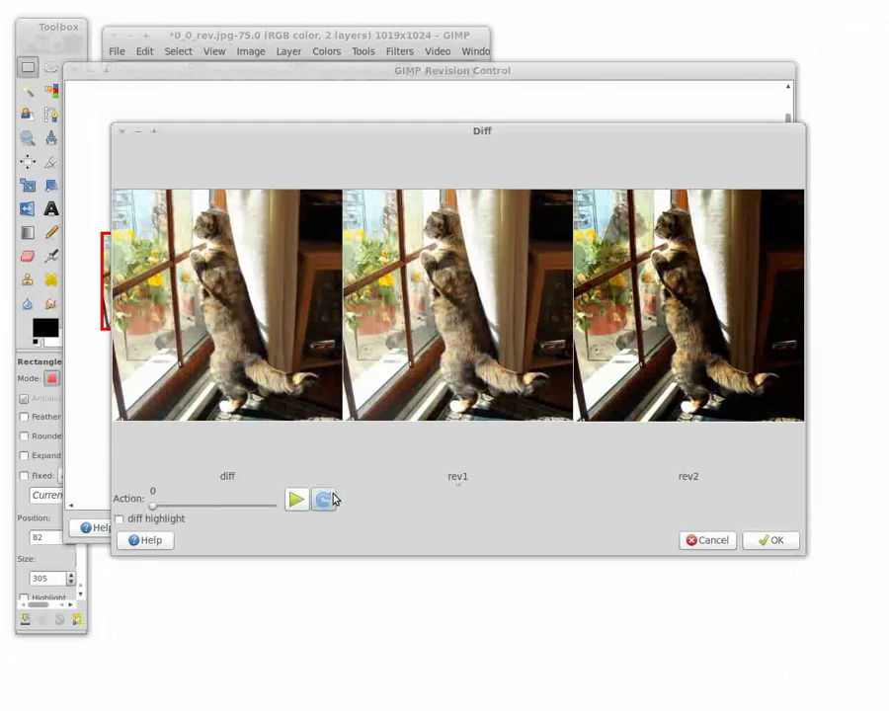
{"action": "left_click", "coordinate": [332, 499]}
{"action": "left_click", "coordinate": [332, 500]}
{"action": "left_click", "coordinate": [172, 524]}
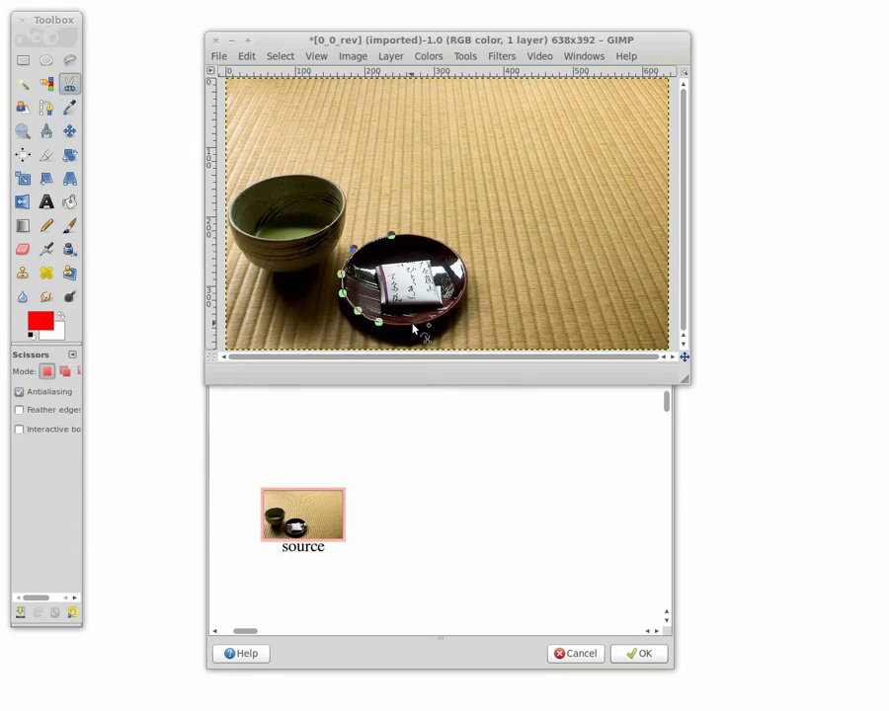
Scissors-select the tea plate, shift its hue by -180, and save it as rev_0_1
{"action": "left_click", "coordinate": [397, 318]}
{"action": "left_click", "coordinate": [461, 286]}
{"action": "key", "text": "Return"}
{"action": "right_click", "coordinate": [414, 250]}
{"action": "mouse_move", "coordinate": [478, 358]}
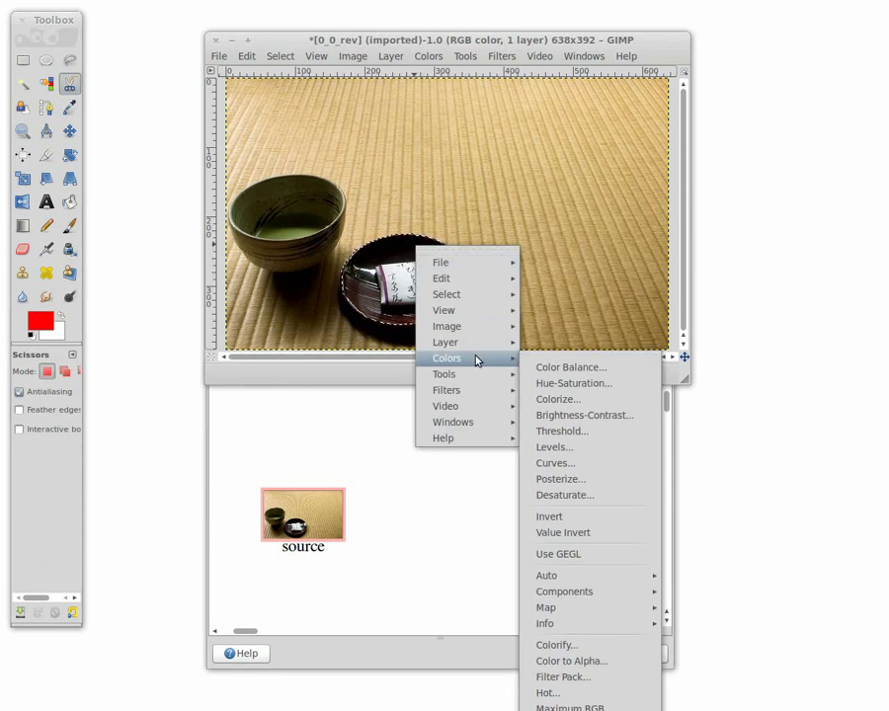
{"action": "left_click", "coordinate": [570, 385]}
{"action": "left_click_drag", "start_coordinate": [602, 326], "coordinate": [674, 326]}
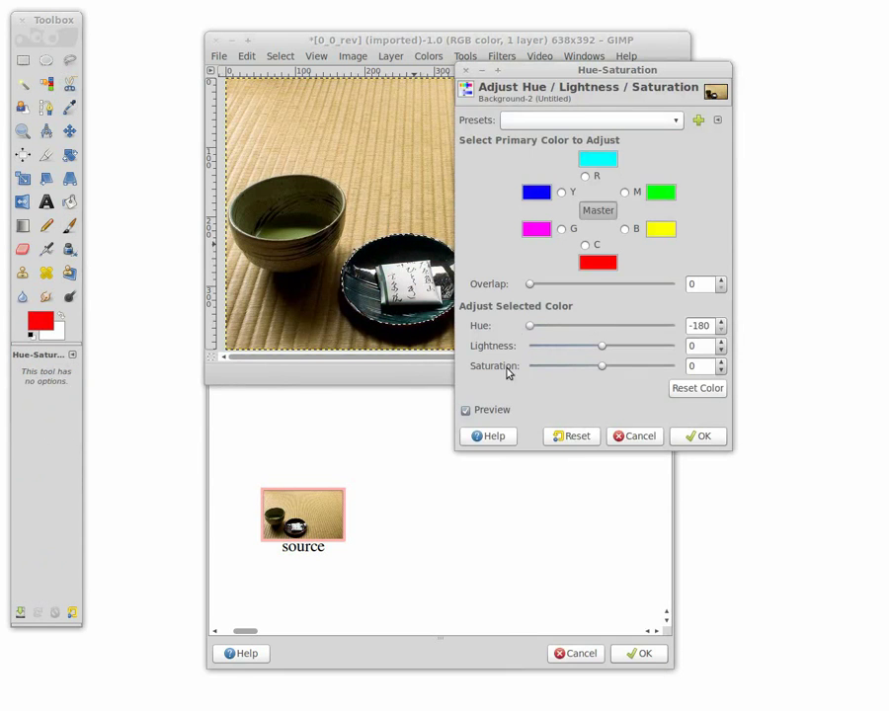
{"action": "left_click", "coordinate": [692, 435]}
{"action": "right_click", "coordinate": [470, 443]}
{"action": "left_click", "coordinate": [509, 482]}
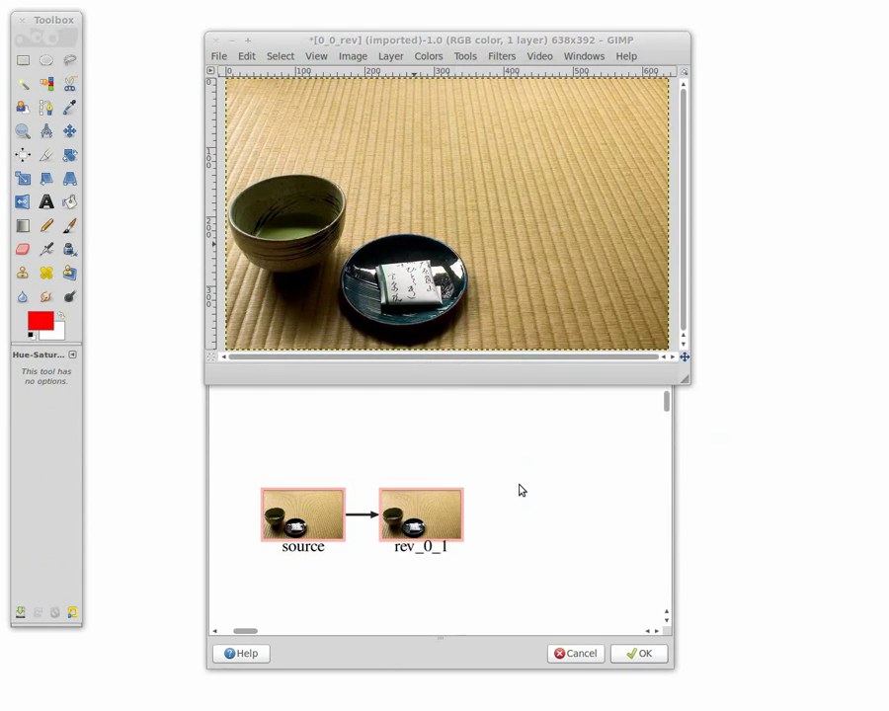
Load the source revision and scissors-select the plate
{"action": "right_click", "coordinate": [292, 476]}
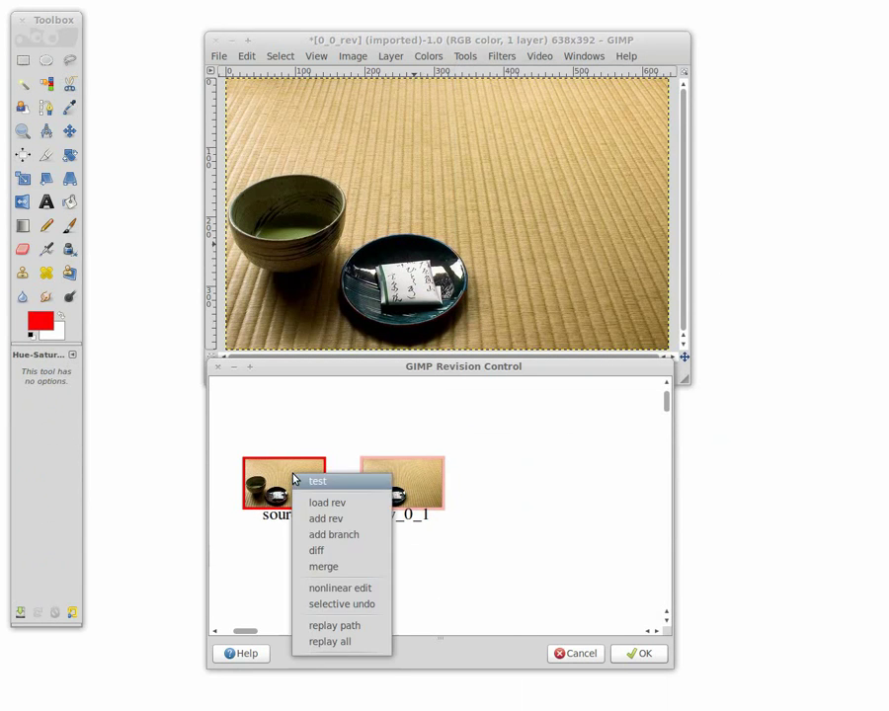
{"action": "left_click", "coordinate": [326, 500]}
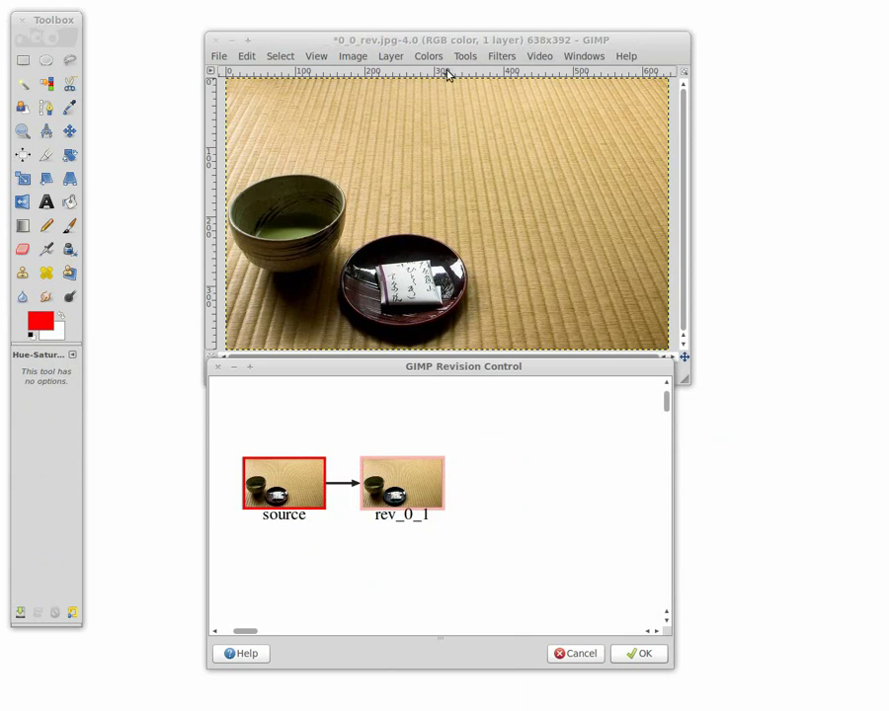
{"action": "left_click", "coordinate": [470, 43]}
{"action": "key", "text": "i"}
{"action": "left_click_drag", "start_coordinate": [392, 240], "coordinate": [651, 316]}
{"action": "left_click", "coordinate": [454, 308]}
Duplicate the plate onto the right side and save it as new branch rev_1_0 → rev_1_1
{"action": "key", "text": "ctrl+c"}
{"action": "key", "text": "ctrl+v"}
{"action": "key", "text": "m"}
{"action": "key", "text": "ctrl+h"}
{"action": "right_click", "coordinate": [279, 483]}
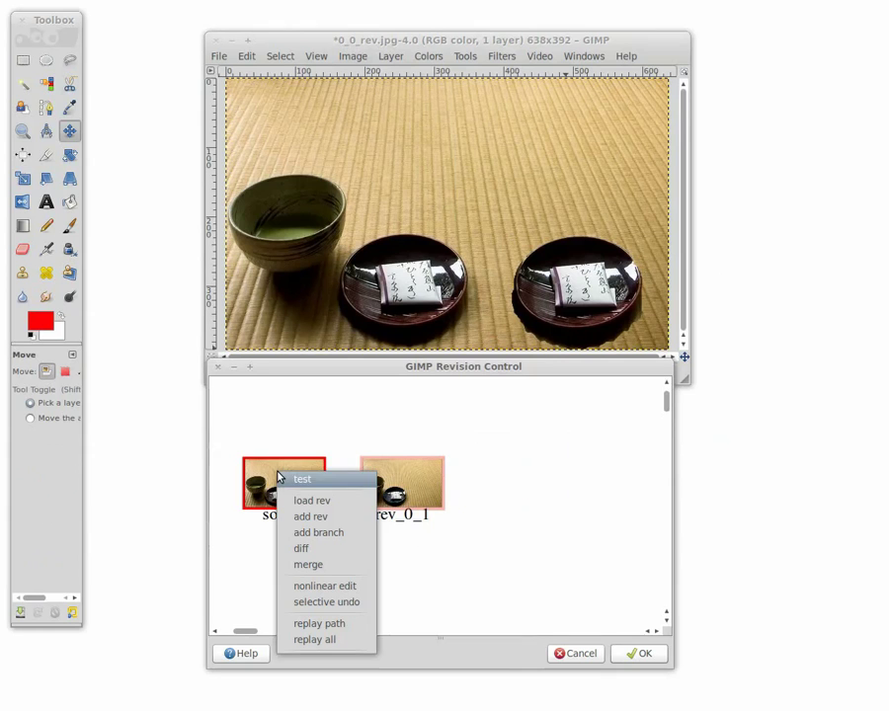
{"action": "left_click", "coordinate": [317, 531]}
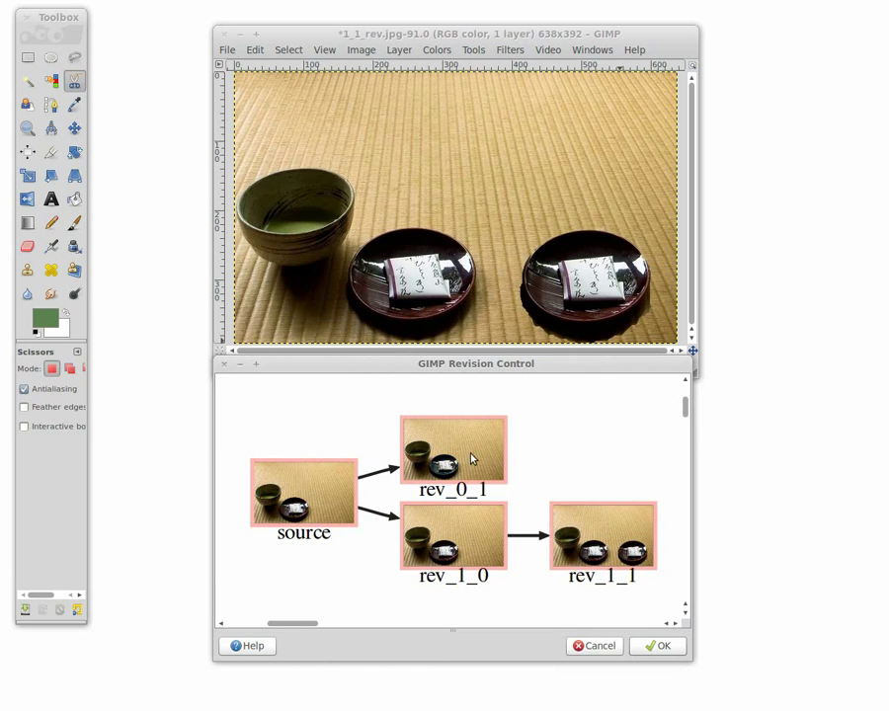
Start a merge of rev_0_1 with rev_1_1 and mark the plate region
{"action": "left_click", "coordinate": [470, 455]}
{"action": "left_click", "coordinate": [588, 530], "text": "ctrl"}
{"action": "right_click", "coordinate": [590, 531]}
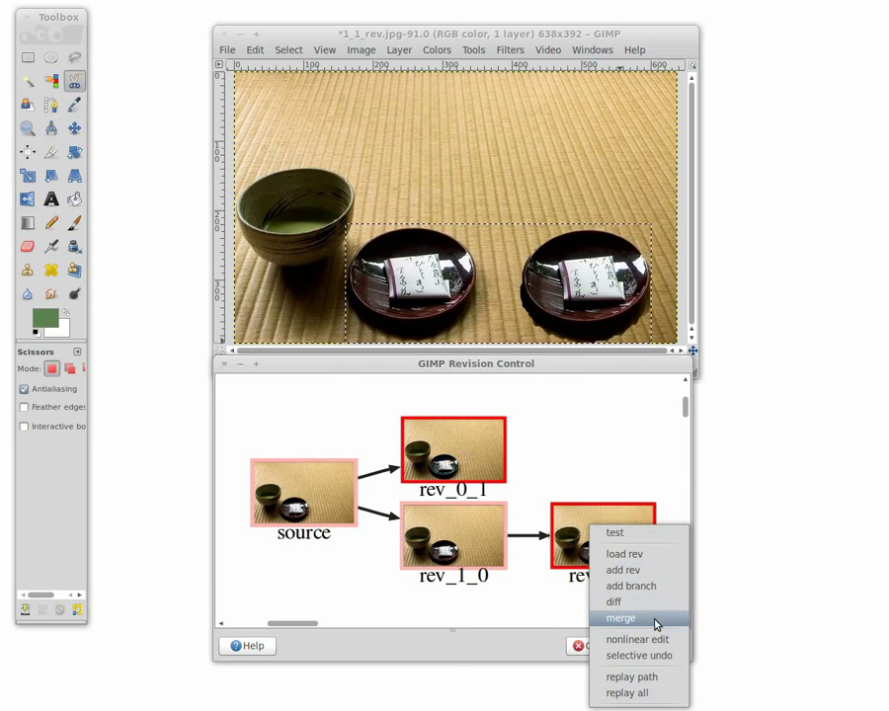
{"action": "left_click", "coordinate": [621, 618]}
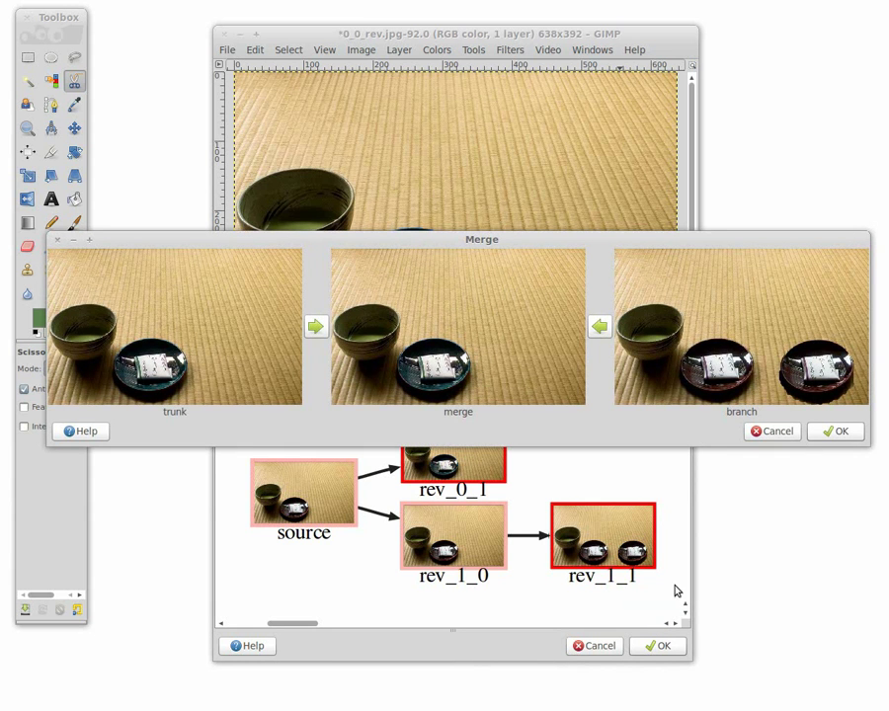
{"action": "left_click_drag", "start_coordinate": [673, 327], "coordinate": [861, 413]}
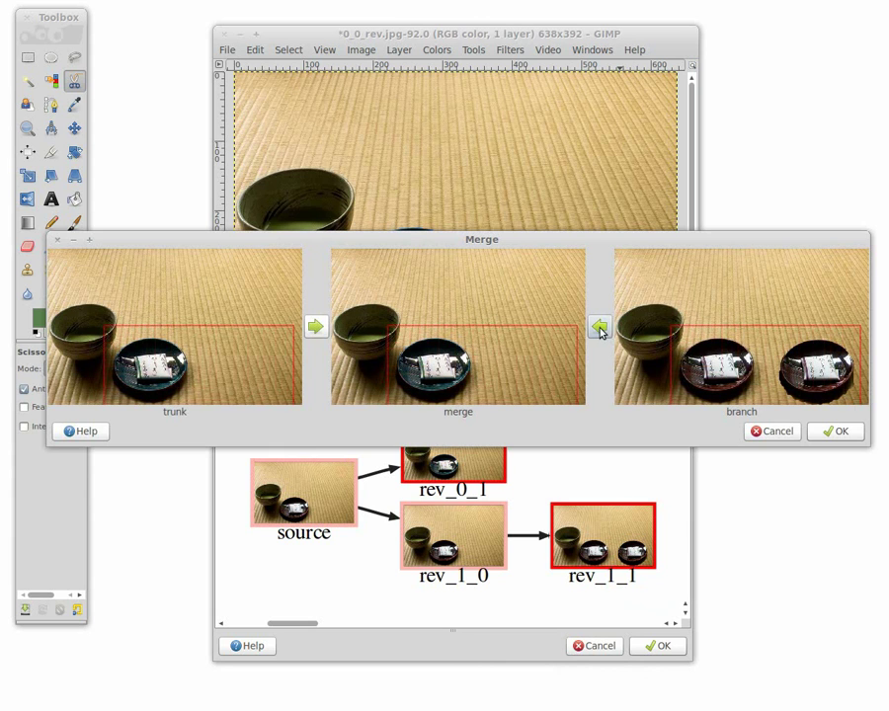
Pull the branch's plates into the merge, then revert the area to the trunk's bluish plate
{"action": "left_click", "coordinate": [599, 327]}
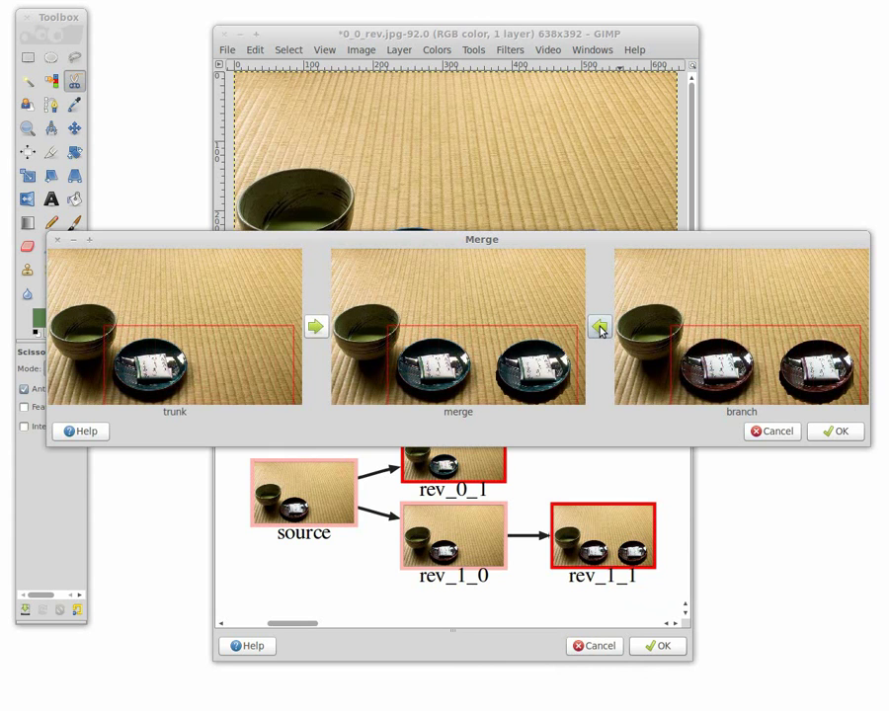
{"action": "left_click", "coordinate": [600, 328]}
{"action": "left_click", "coordinate": [313, 332]}
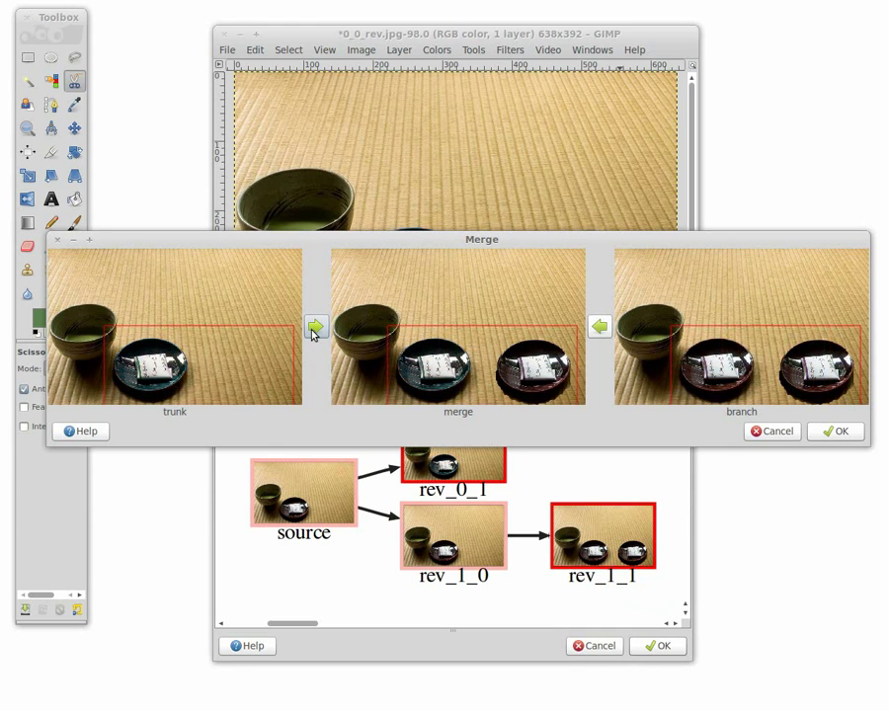
{"action": "left_click", "coordinate": [313, 332]}
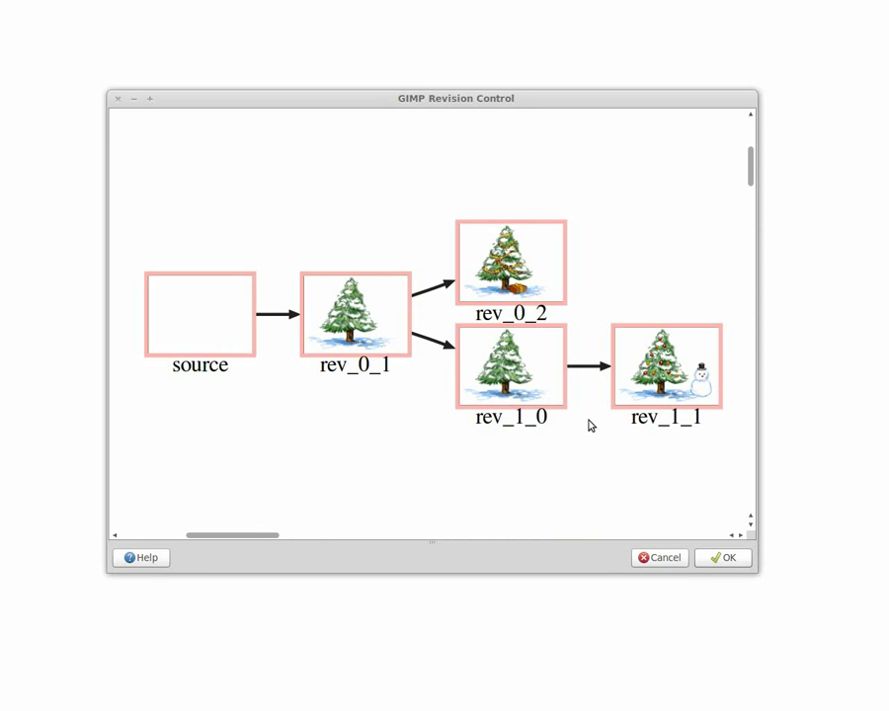
Start a merge of rev_0_2 with rev_1_1 and mark the treetop region
{"action": "left_click", "coordinate": [652, 367]}
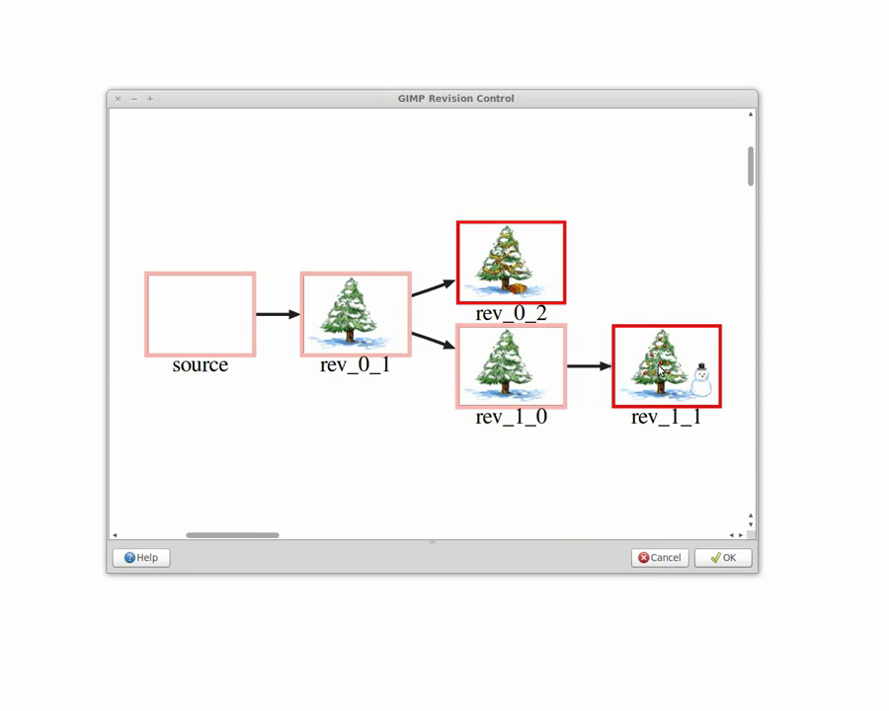
{"action": "right_click", "coordinate": [659, 367]}
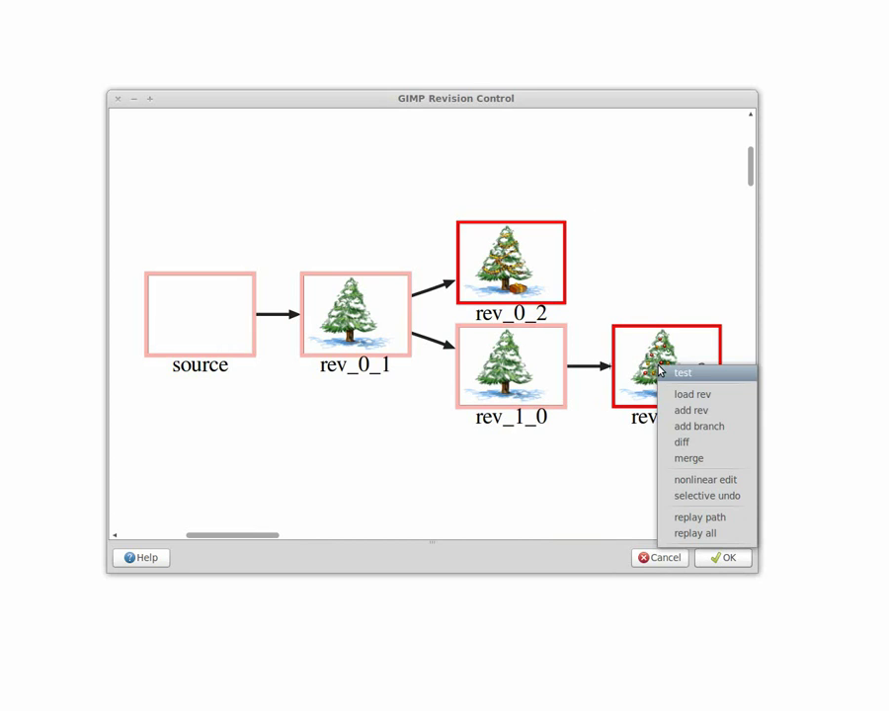
{"action": "left_click", "coordinate": [719, 458]}
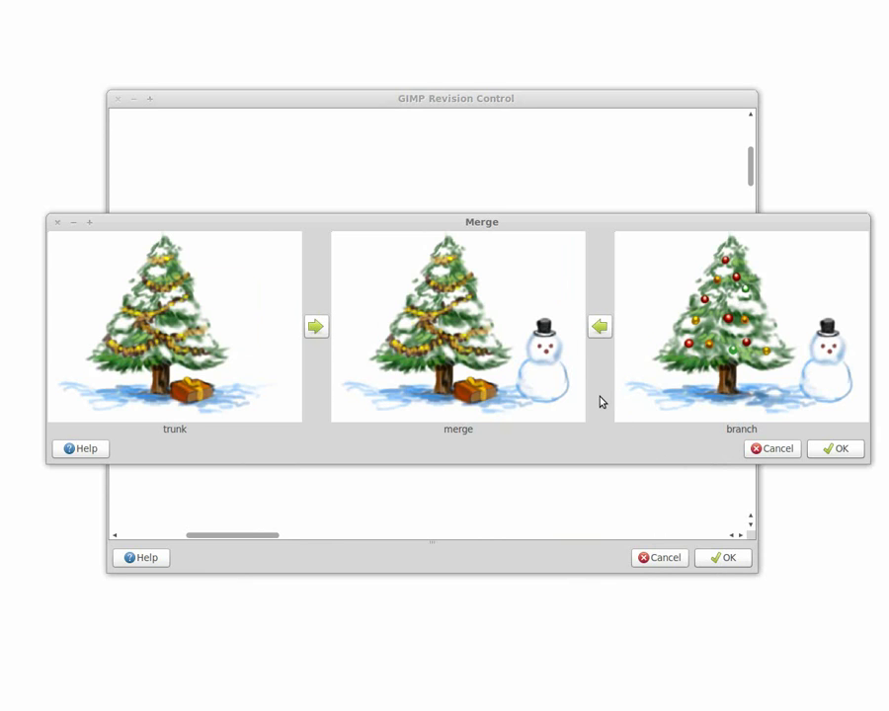
{"action": "left_click_drag", "start_coordinate": [660, 242], "coordinate": [788, 371]}
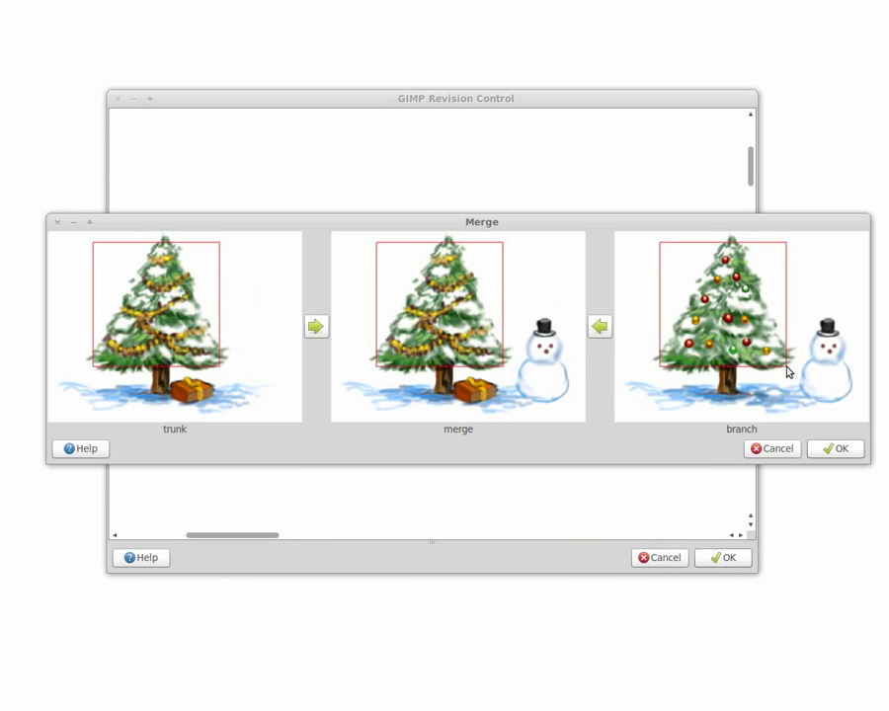
Take the branch's red ornaments, restore the trunk's gold garland, and move the marked region to the gift
{"action": "left_click", "coordinate": [599, 328]}
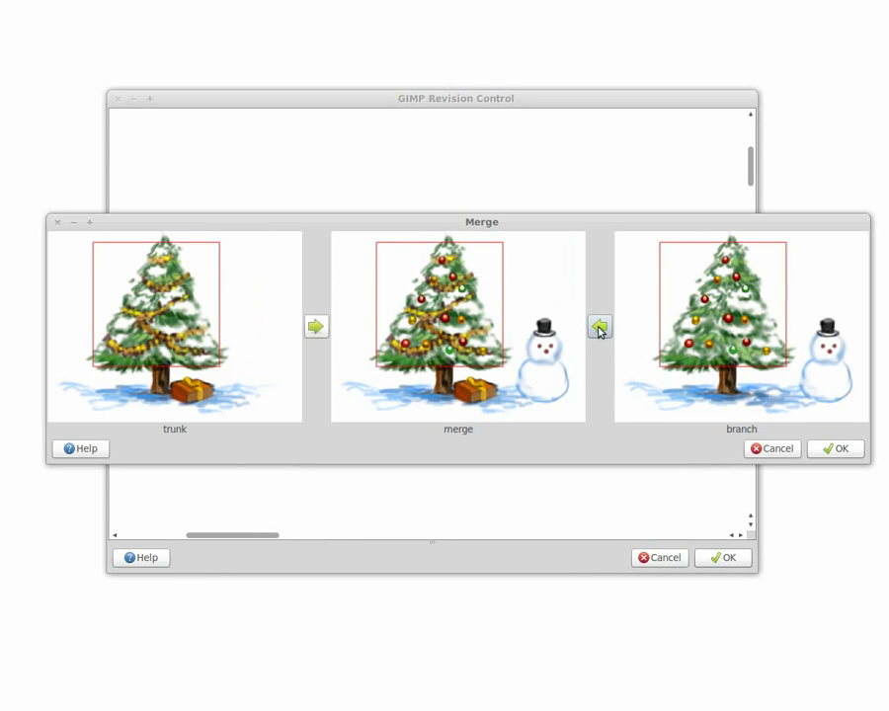
{"action": "left_click", "coordinate": [600, 329]}
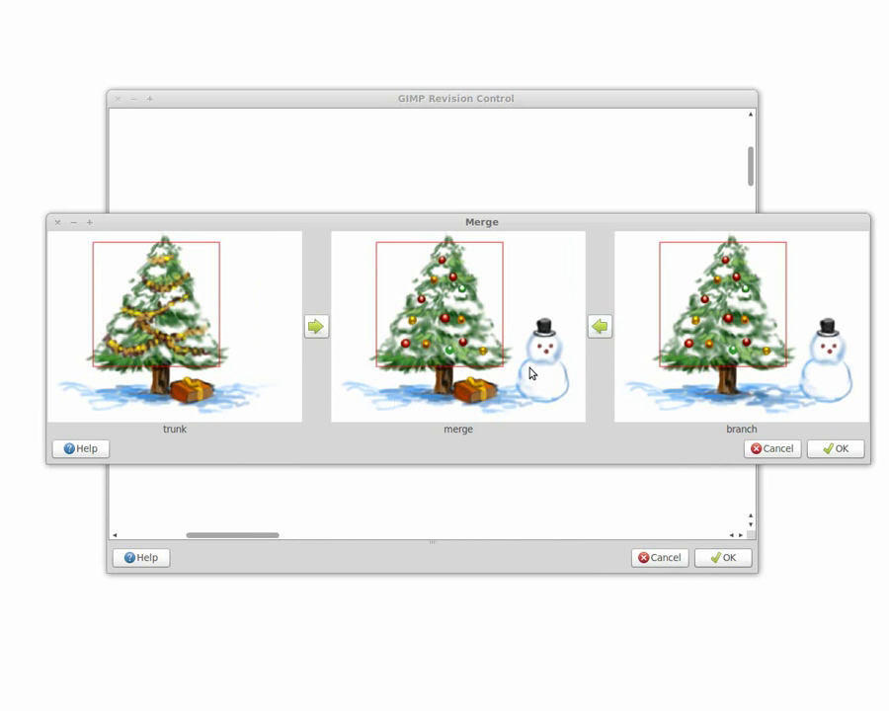
{"action": "left_click", "coordinate": [316, 327]}
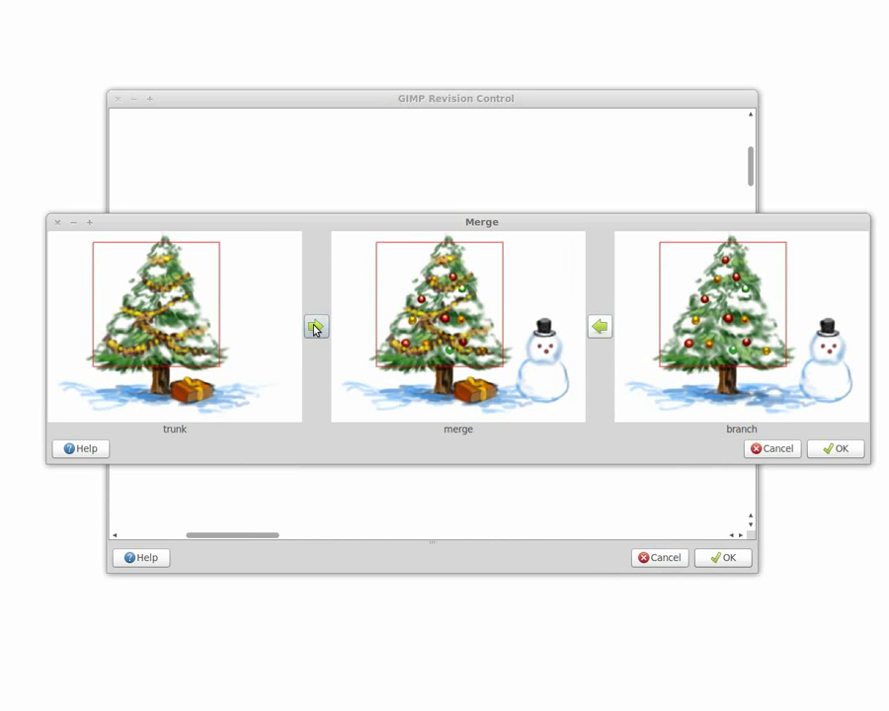
{"action": "left_click_drag", "start_coordinate": [445, 363], "coordinate": [506, 405]}
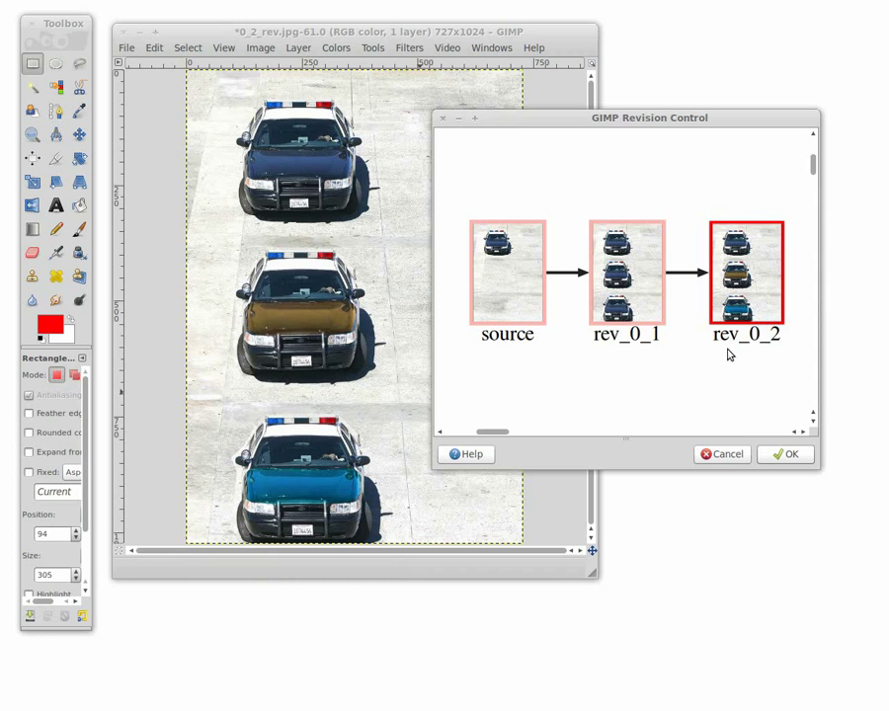
Load rev_0_1, then the single-car source revision, and expand the police-car graph into its edit nodes
{"action": "right_click", "coordinate": [628, 282]}
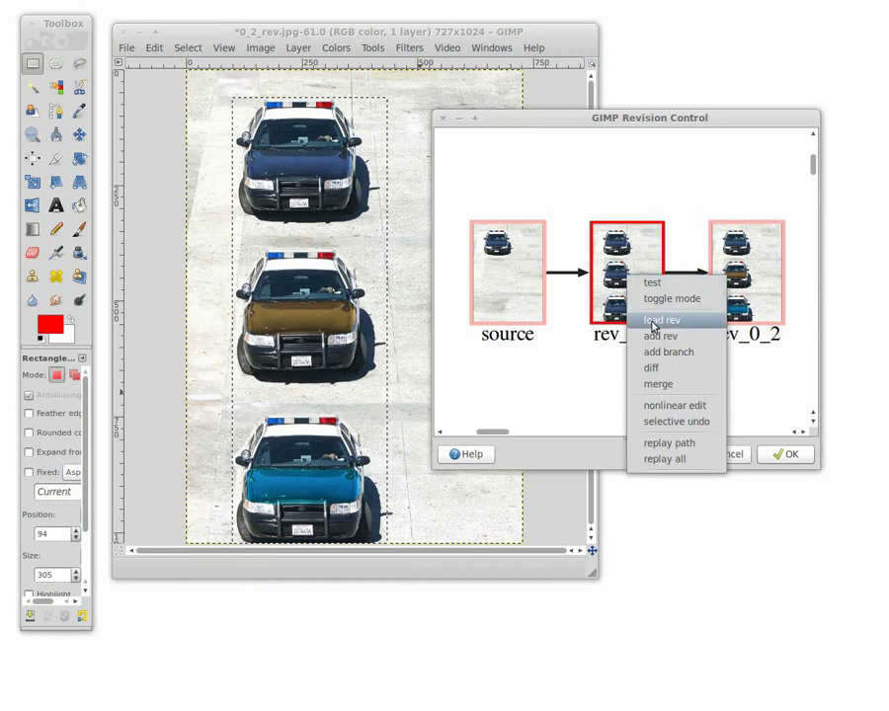
{"action": "left_click", "coordinate": [657, 319]}
{"action": "right_click", "coordinate": [524, 281]}
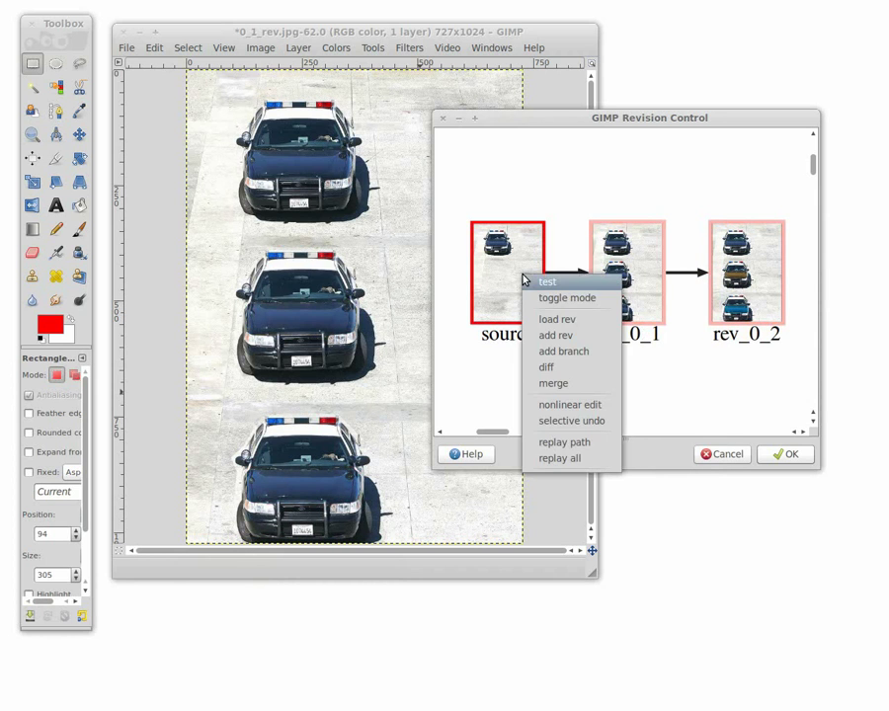
{"action": "left_click", "coordinate": [581, 321]}
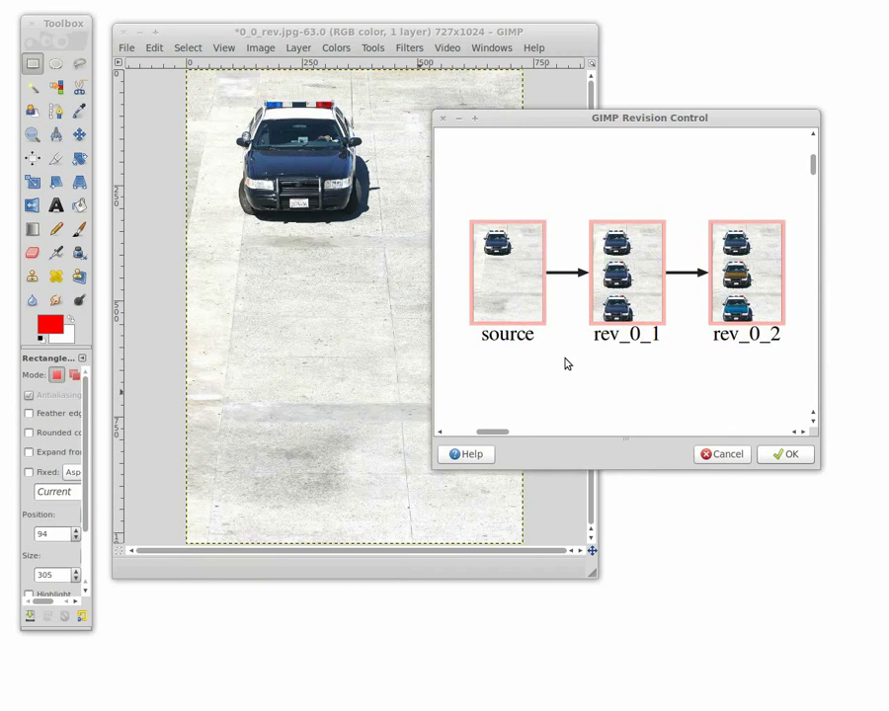
{"action": "left_click", "coordinate": [566, 364]}
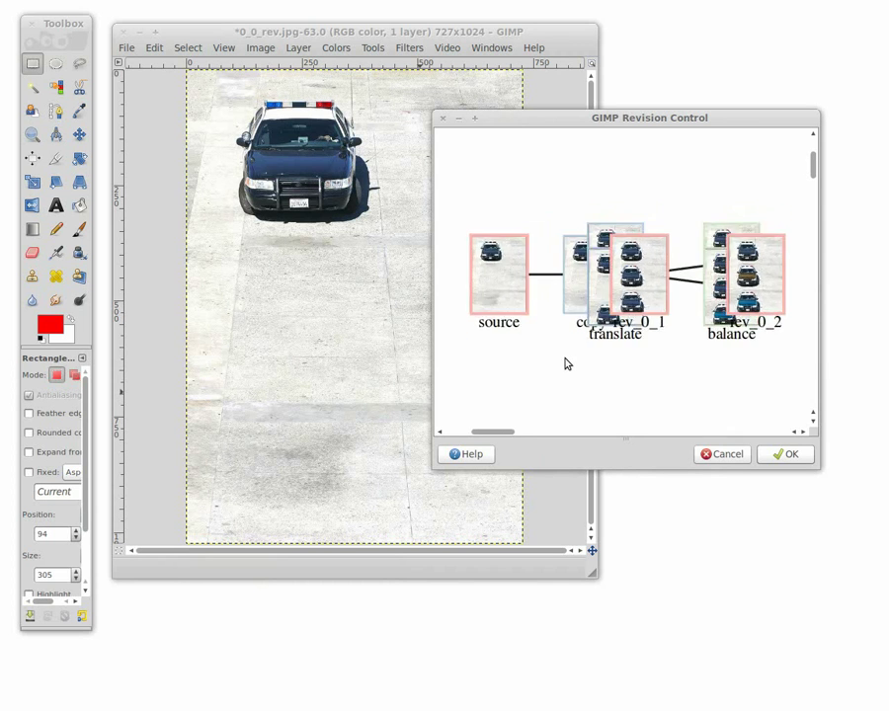
Replay edits from source to the lower translate step, then reload the single-car source image
{"action": "left_click", "coordinate": [493, 285]}
{"action": "right_click", "coordinate": [605, 307]}
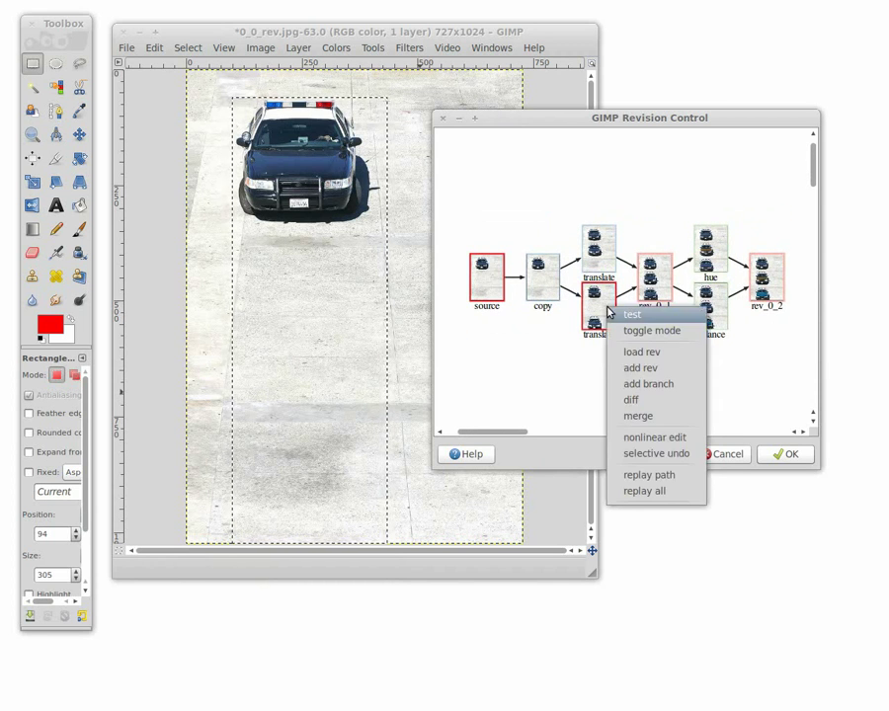
{"action": "left_click", "coordinate": [688, 476]}
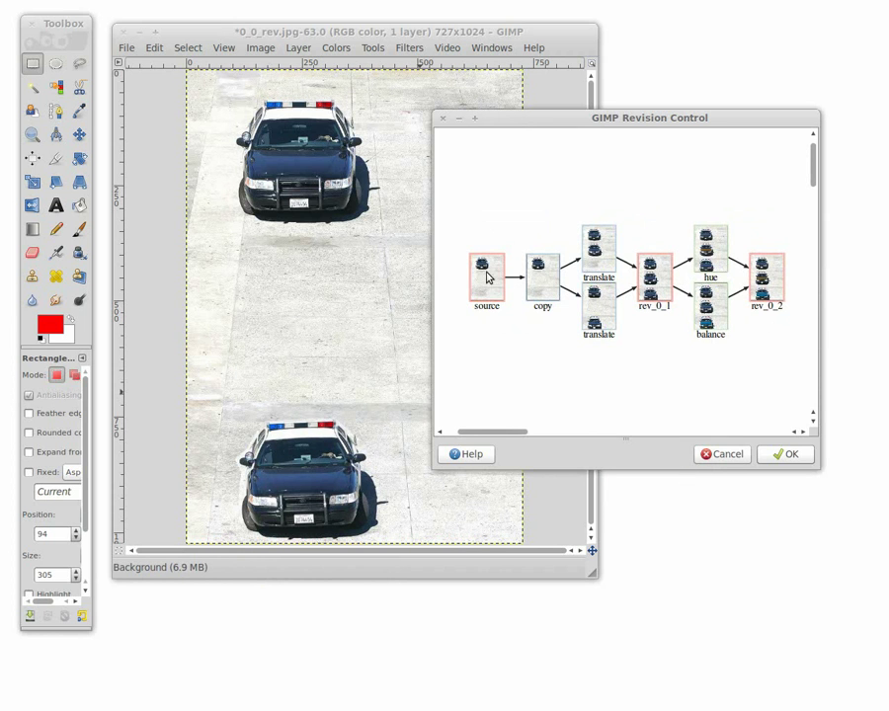
{"action": "right_click", "coordinate": [487, 278]}
{"action": "left_click", "coordinate": [572, 320]}
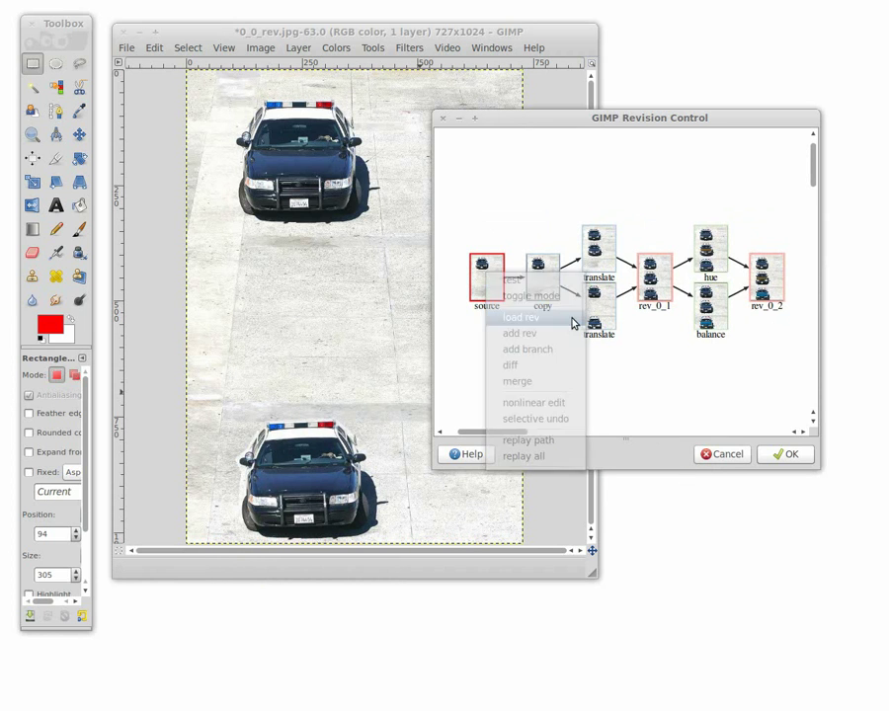
Step through the replay edit by edit until the middle hood is brown and the bottom hood teal
{"action": "left_click_drag", "start_coordinate": [633, 437], "coordinate": [636, 408]}
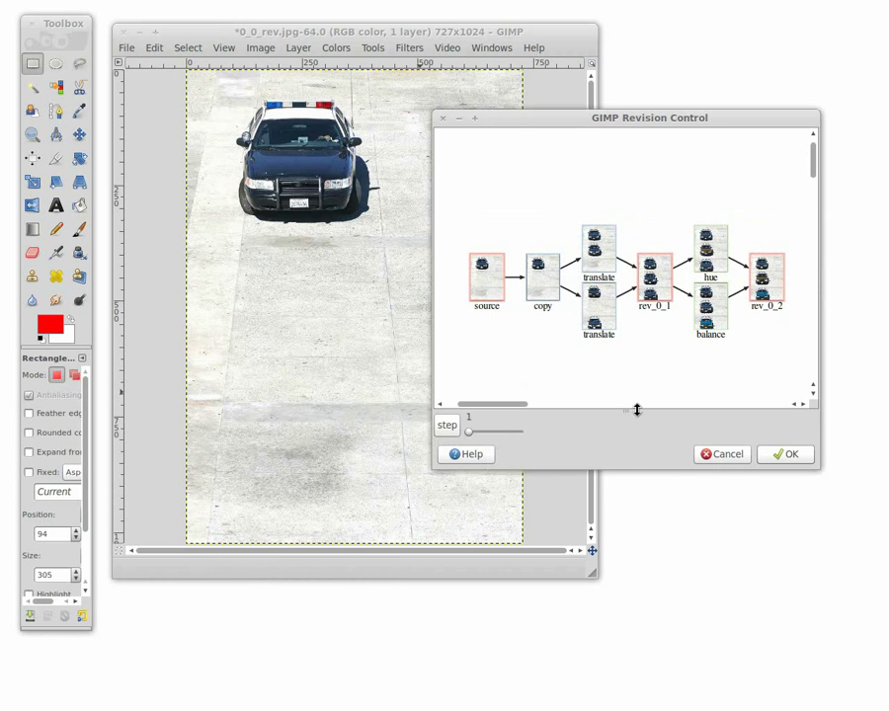
{"action": "left_click", "coordinate": [446, 423]}
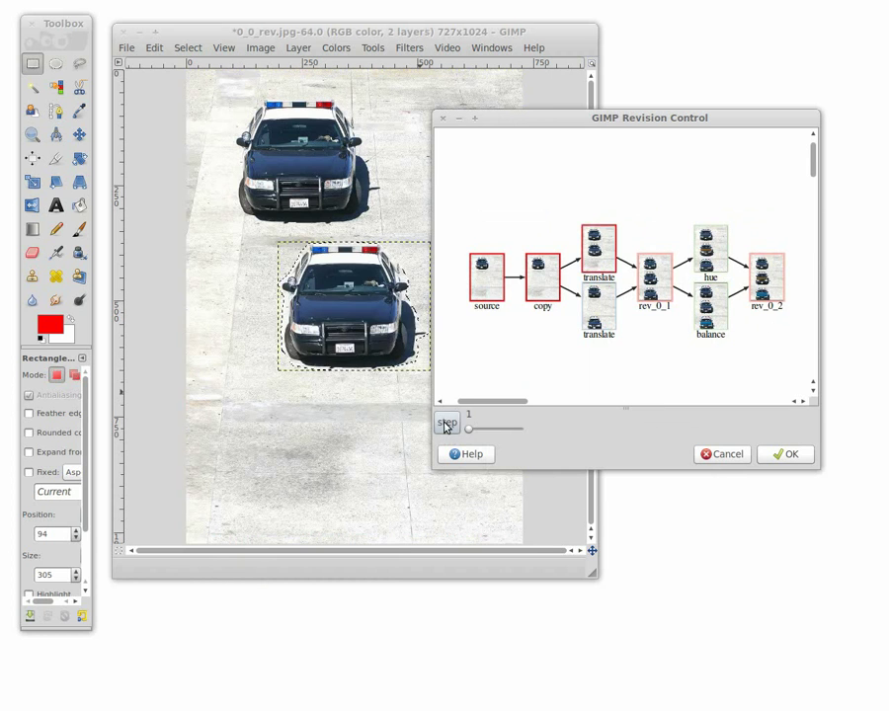
{"action": "left_click", "coordinate": [446, 424]}
{"action": "left_click", "coordinate": [446, 424]}
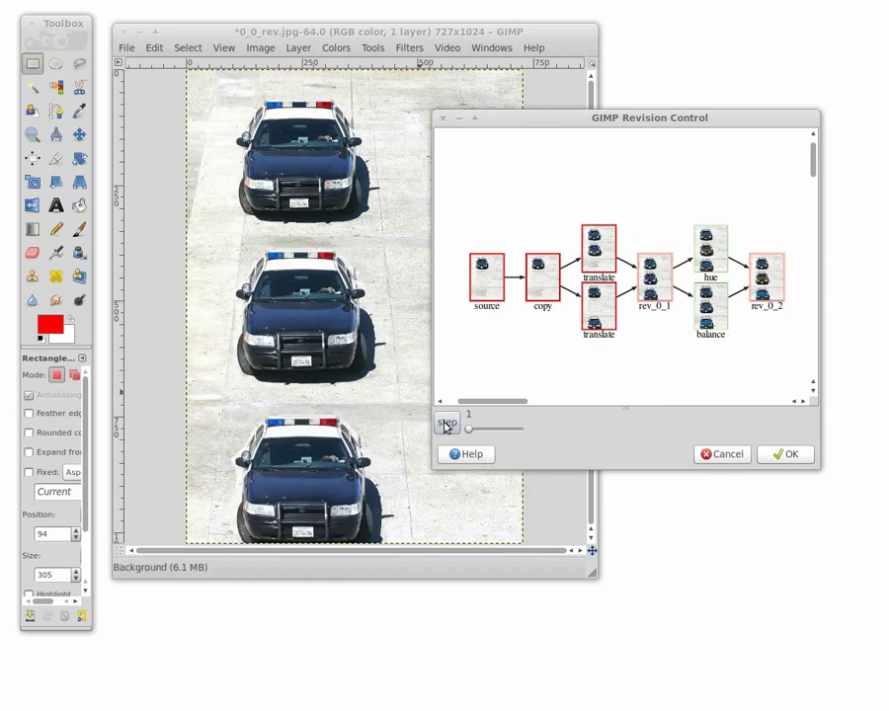
{"action": "left_click", "coordinate": [446, 424]}
{"action": "left_click", "coordinate": [446, 423]}
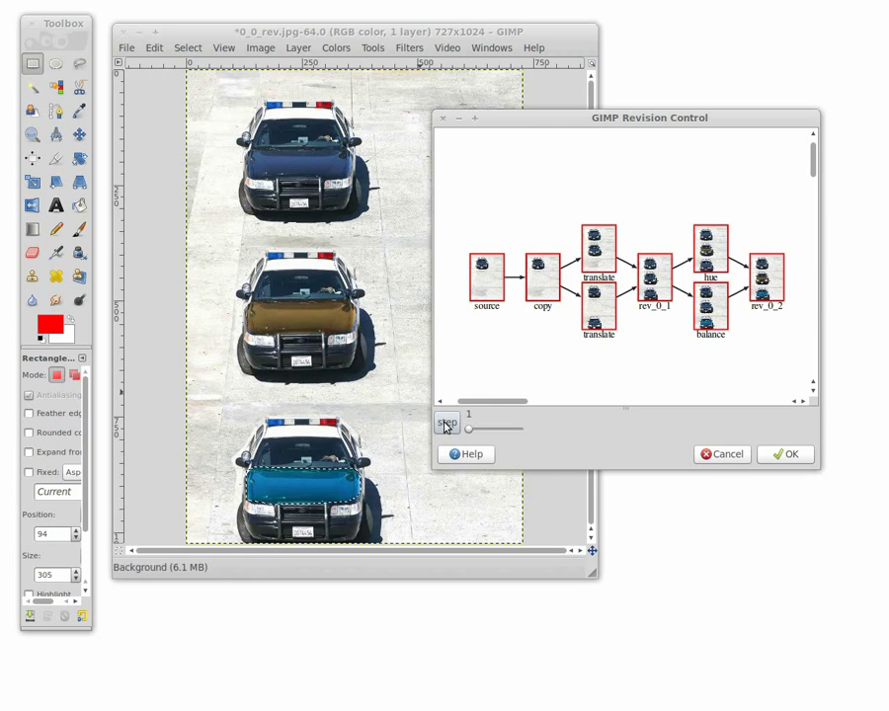
Select the bottom car and nonlinearly re-edit its colour balance with Cyan and Magenta at -100
{"action": "left_click", "coordinate": [376, 40]}
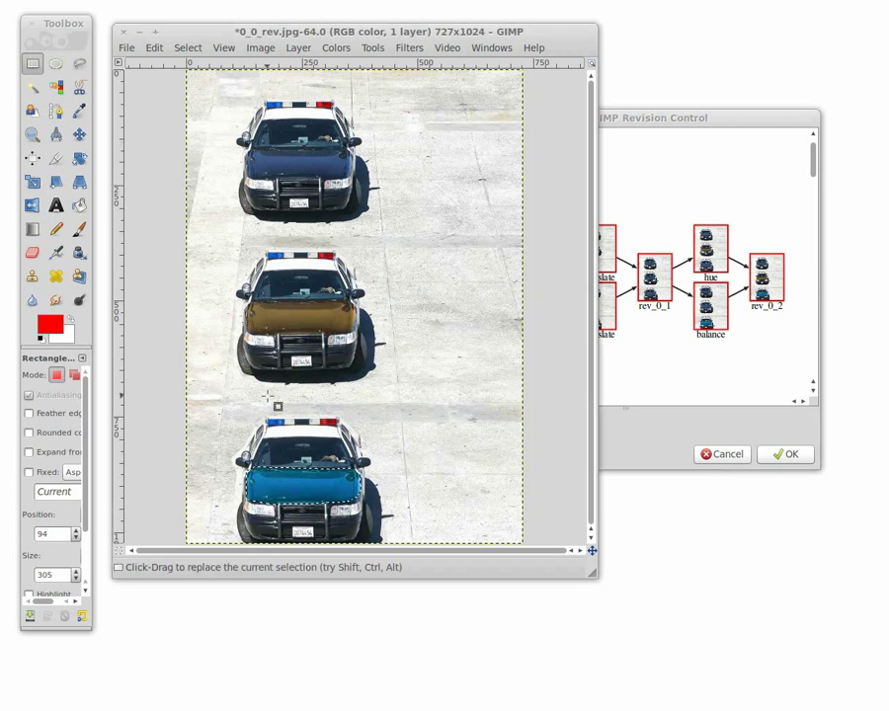
{"action": "left_click_drag", "start_coordinate": [217, 445], "coordinate": [398, 524]}
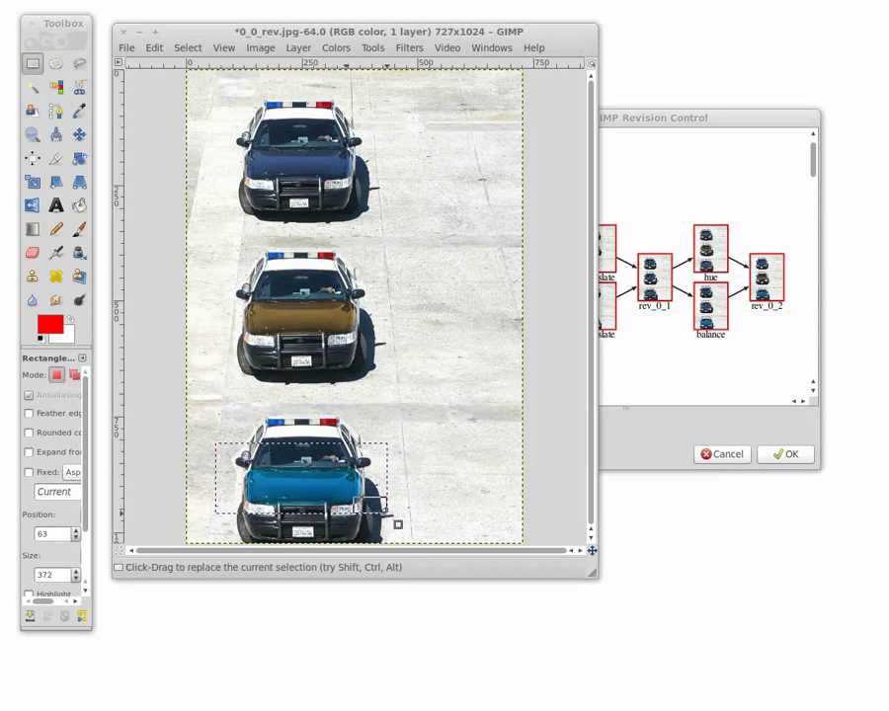
{"action": "right_click", "coordinate": [631, 358]}
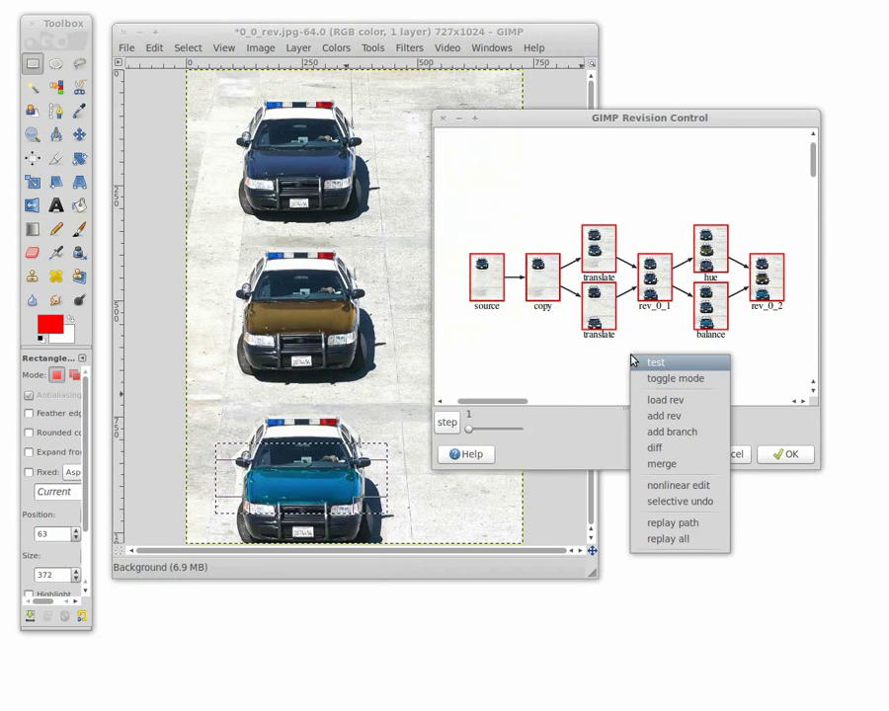
{"action": "left_click", "coordinate": [718, 487]}
{"action": "left_click_drag", "start_coordinate": [458, 320], "coordinate": [403, 319]}
{"action": "left_click_drag", "start_coordinate": [456, 343], "coordinate": [385, 348]}
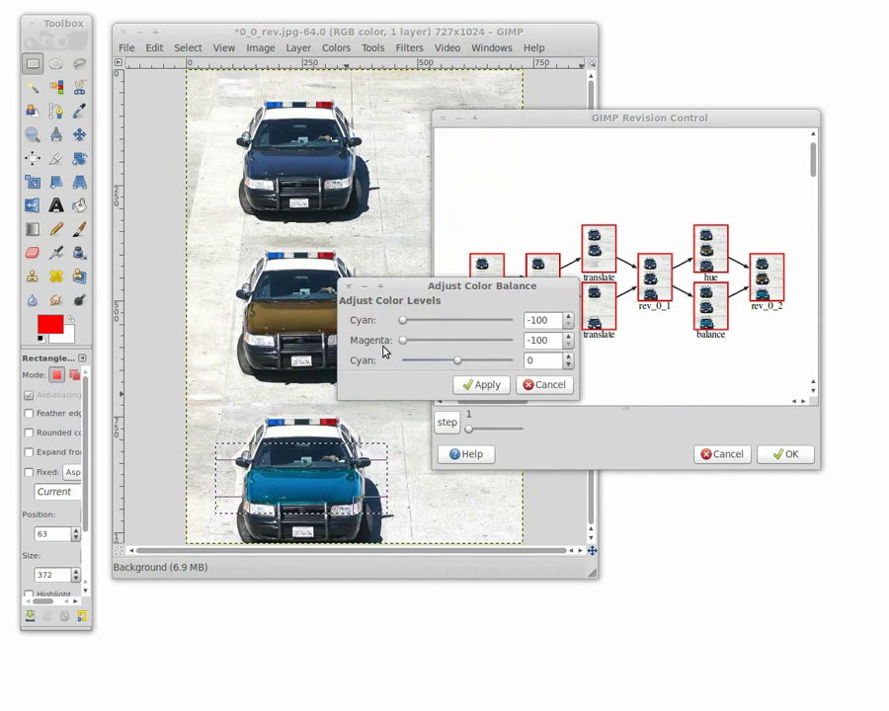
{"action": "left_click", "coordinate": [485, 384]}
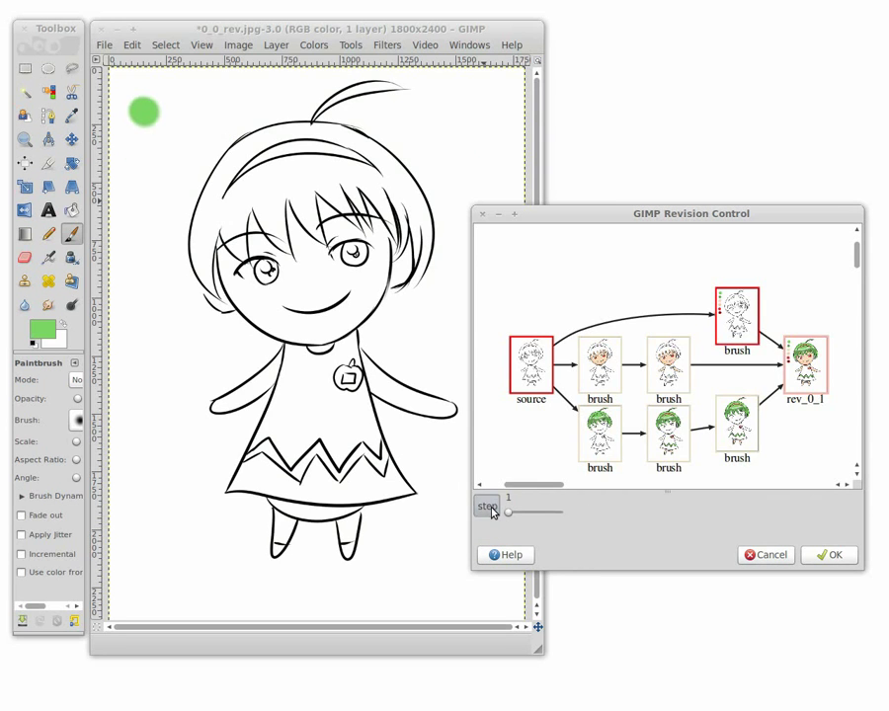
Step the painting replay forward, jumping the step slider to 197, and bring the image window forward
{"action": "left_click", "coordinate": [487, 506]}
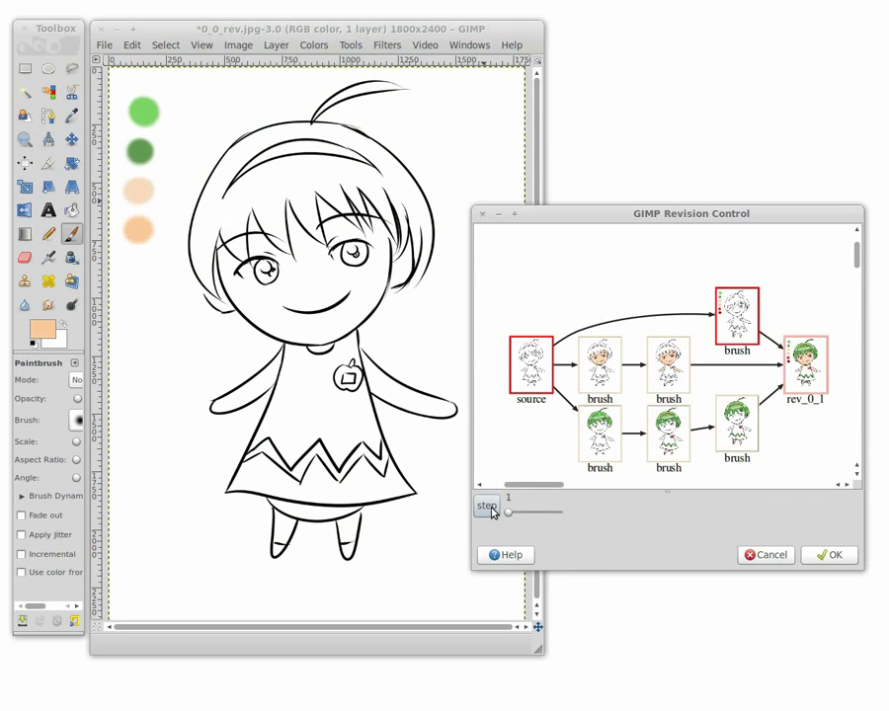
{"action": "left_click_drag", "start_coordinate": [541, 518], "coordinate": [544, 515]}
{"action": "left_click", "coordinate": [487, 507]}
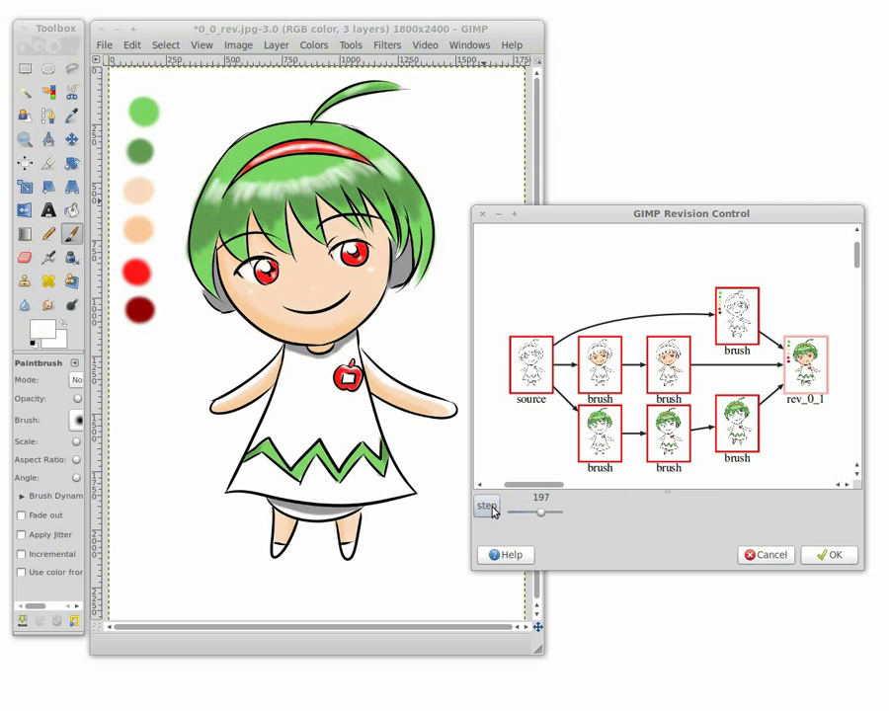
{"action": "left_click", "coordinate": [245, 19]}
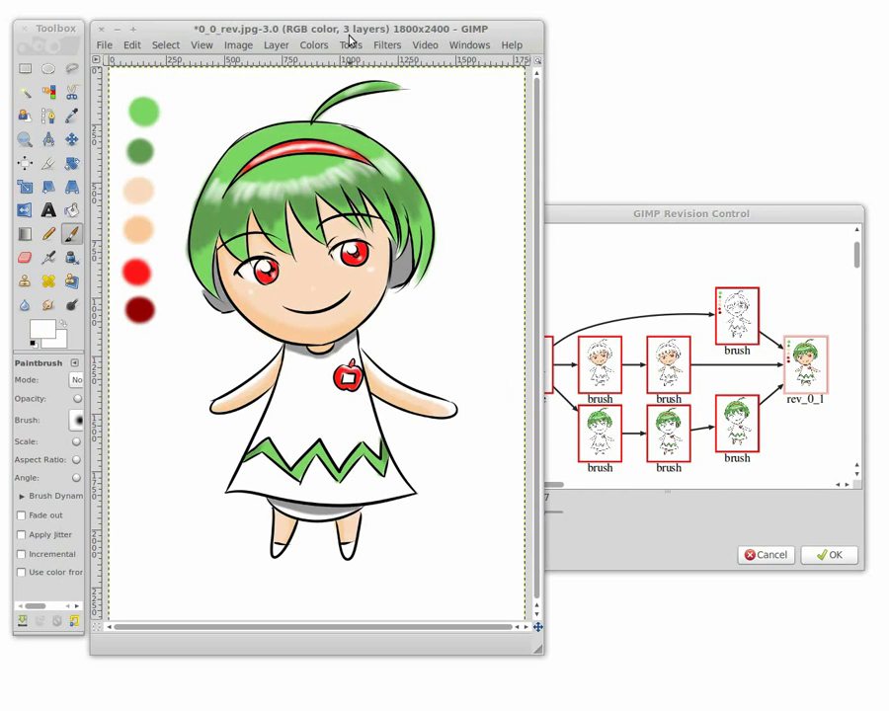
Select the right-side eye and recolour it cyan as a nonlinear edit
{"action": "key", "text": "r"}
{"action": "left_click_drag", "start_coordinate": [336, 240], "coordinate": [379, 267]}
{"action": "right_click", "coordinate": [574, 280]}
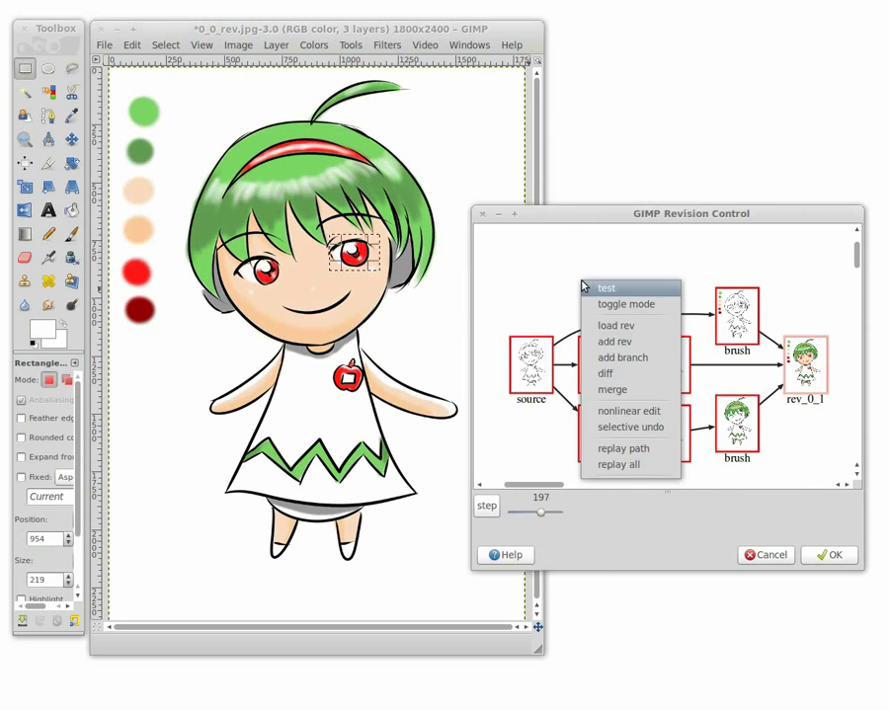
{"action": "left_click", "coordinate": [642, 411]}
{"action": "left_click_drag", "start_coordinate": [457, 240], "coordinate": [631, 211]}
{"action": "left_click", "coordinate": [551, 298]}
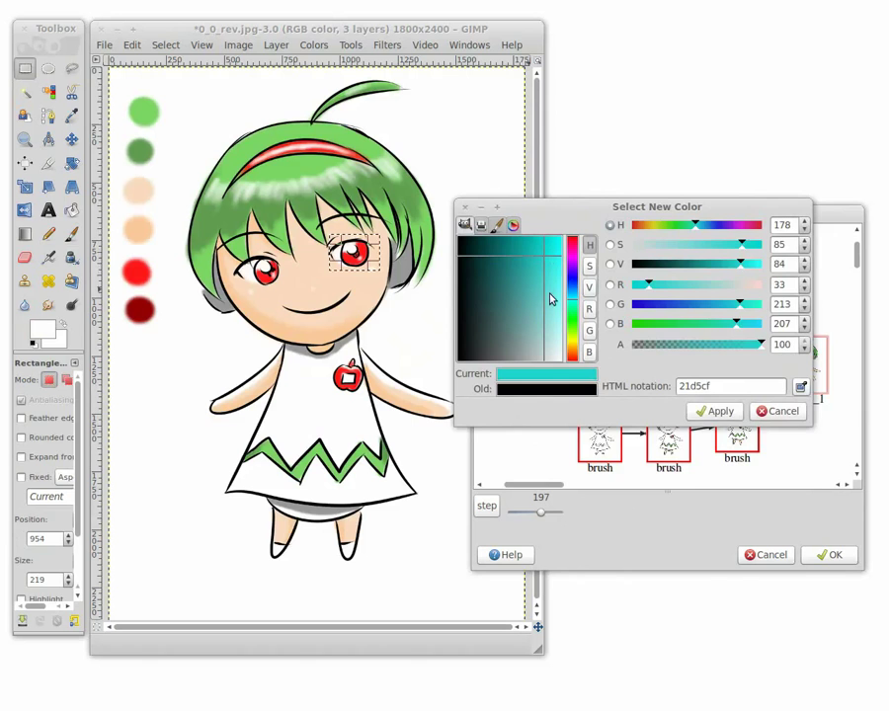
{"action": "left_click", "coordinate": [708, 417]}
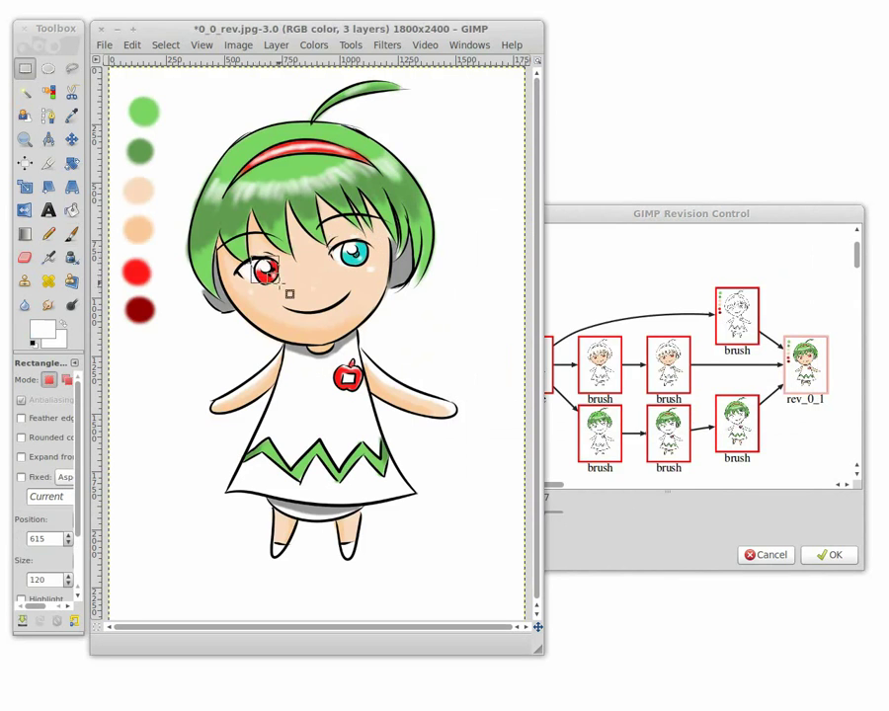
Add a new branch that colours the left eye with the same sampled cyan
{"action": "right_click", "coordinate": [585, 292]}
{"action": "left_click", "coordinate": [633, 370]}
{"action": "left_click_drag", "start_coordinate": [502, 198], "coordinate": [676, 234]}
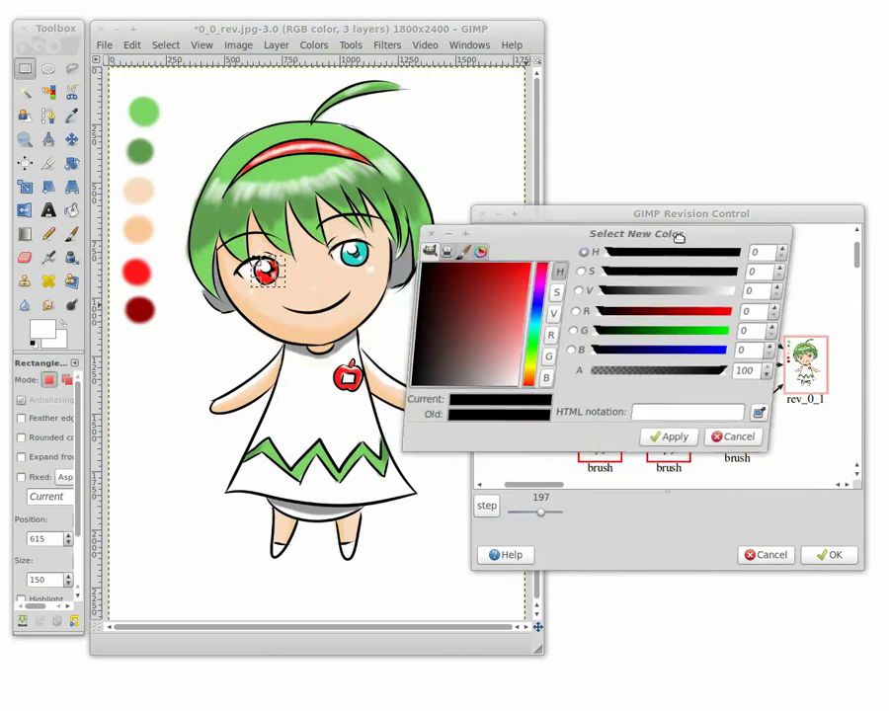
{"action": "left_click", "coordinate": [376, 245]}
{"action": "left_click", "coordinate": [703, 439]}
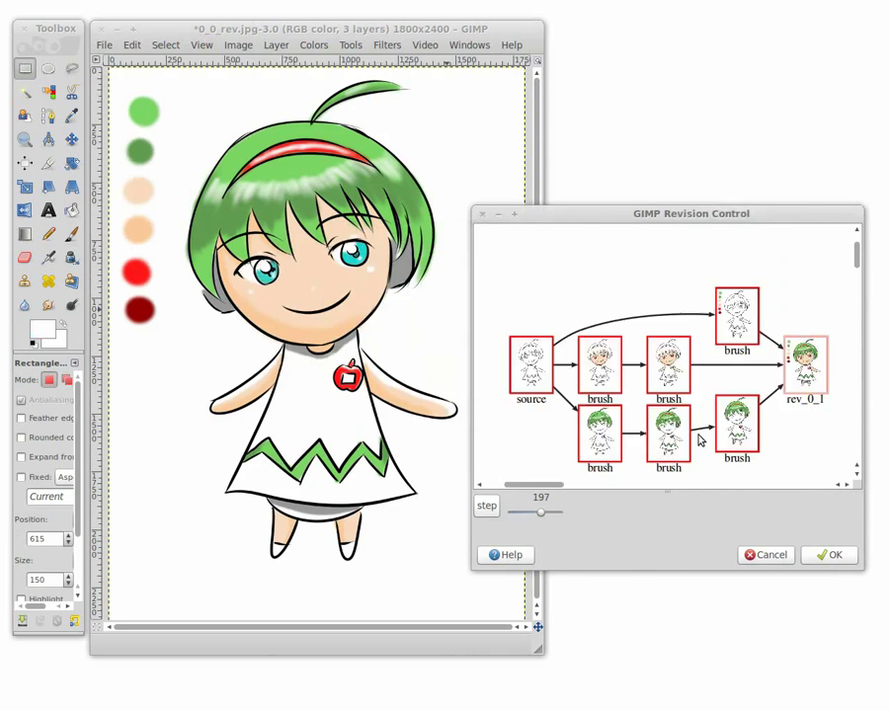
Select the skirt's zigzag band and recolour it bright red as a nonlinear edit
{"action": "left_click_drag", "start_coordinate": [232, 428], "coordinate": [407, 486]}
{"action": "right_click", "coordinate": [586, 278]}
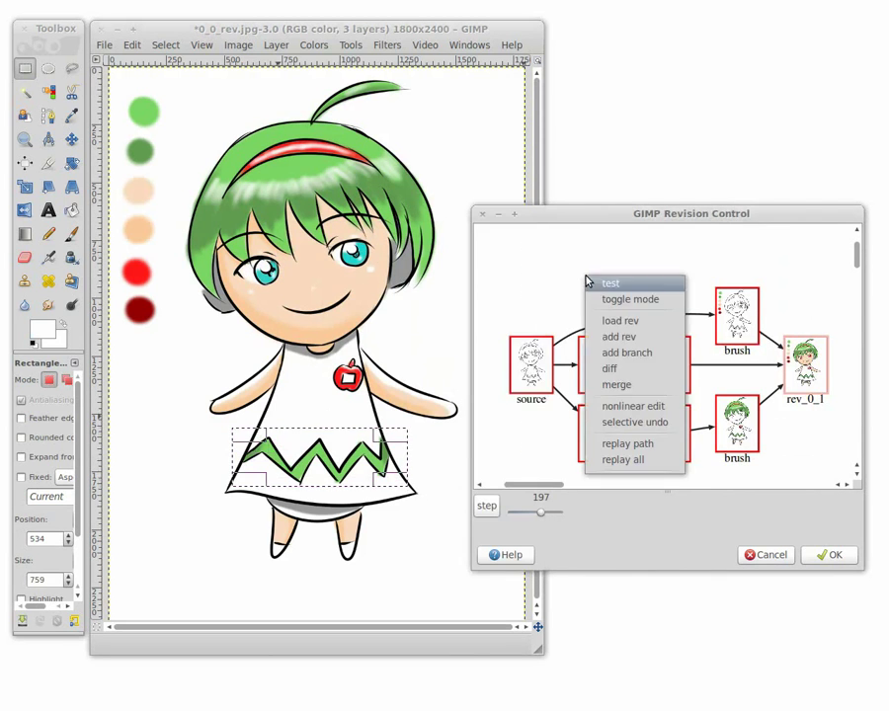
{"action": "left_click", "coordinate": [632, 406]}
{"action": "left_click_drag", "start_coordinate": [480, 237], "coordinate": [640, 256]}
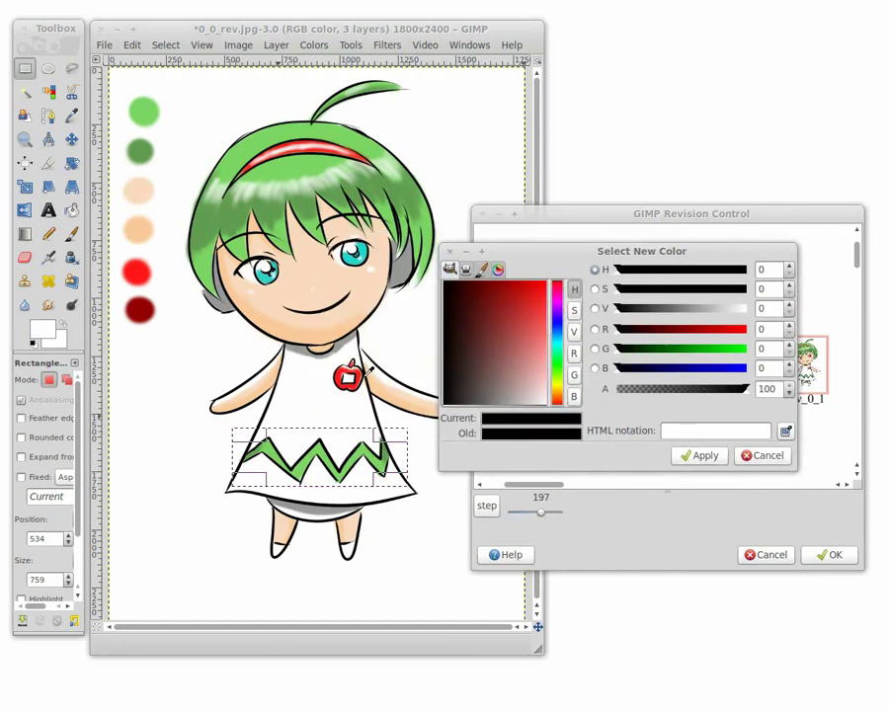
{"action": "left_click", "coordinate": [785, 431]}
{"action": "left_click", "coordinate": [703, 456]}
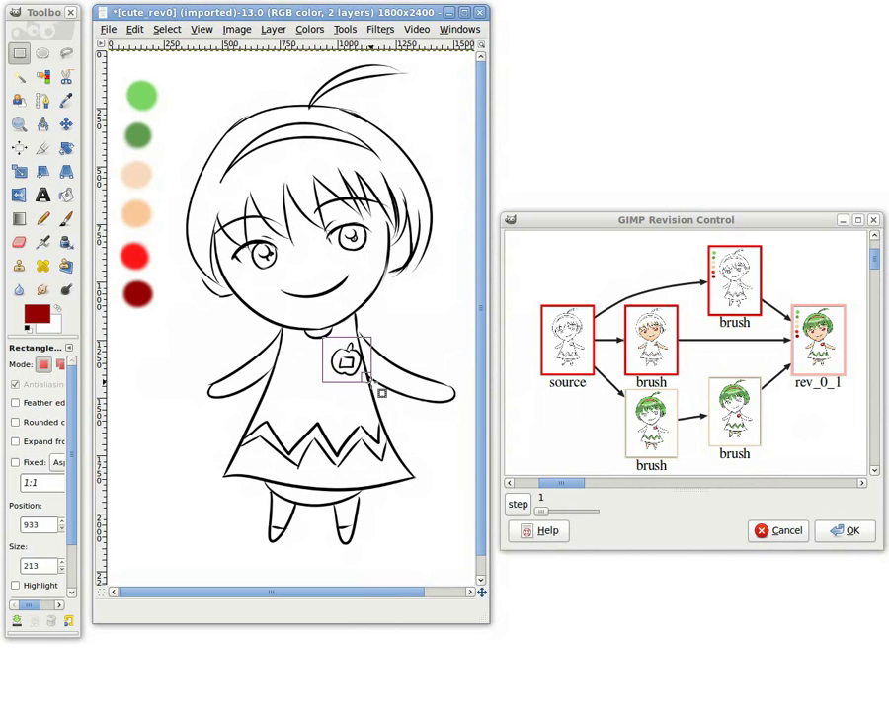
Selectively replay the painting history over the pendant and the left eye
{"action": "right_click", "coordinate": [530, 413]}
{"action": "left_click", "coordinate": [591, 580]}
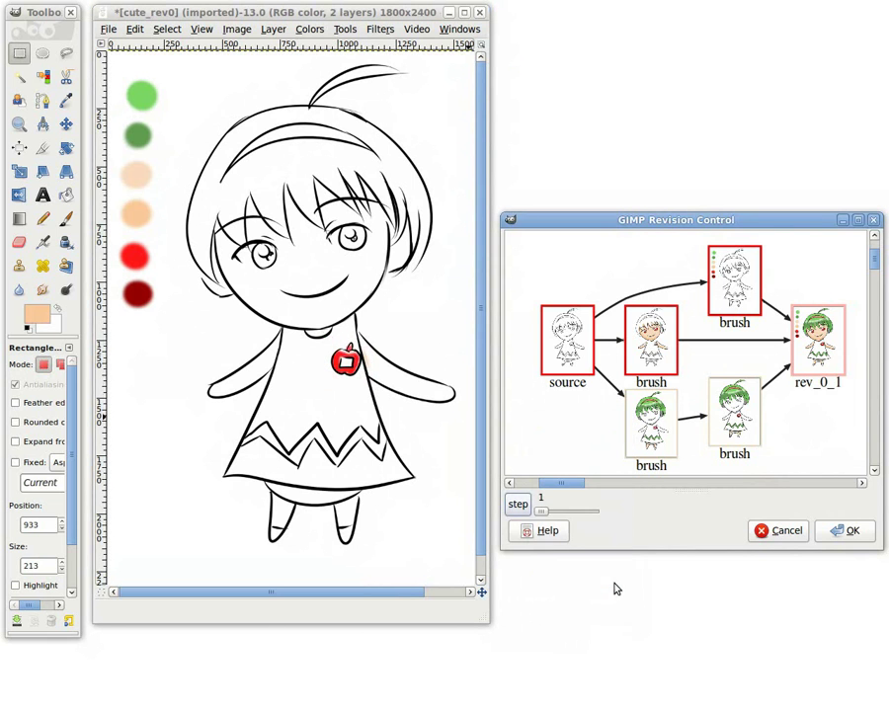
{"action": "left_click_drag", "start_coordinate": [219, 235], "coordinate": [281, 272]}
{"action": "right_click", "coordinate": [550, 411]}
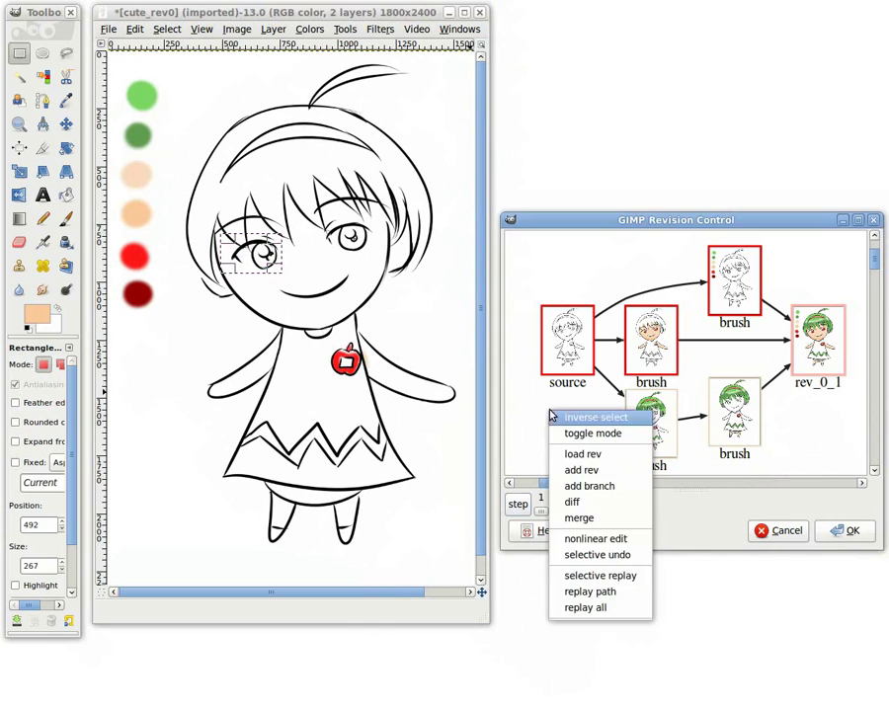
{"action": "left_click", "coordinate": [604, 568]}
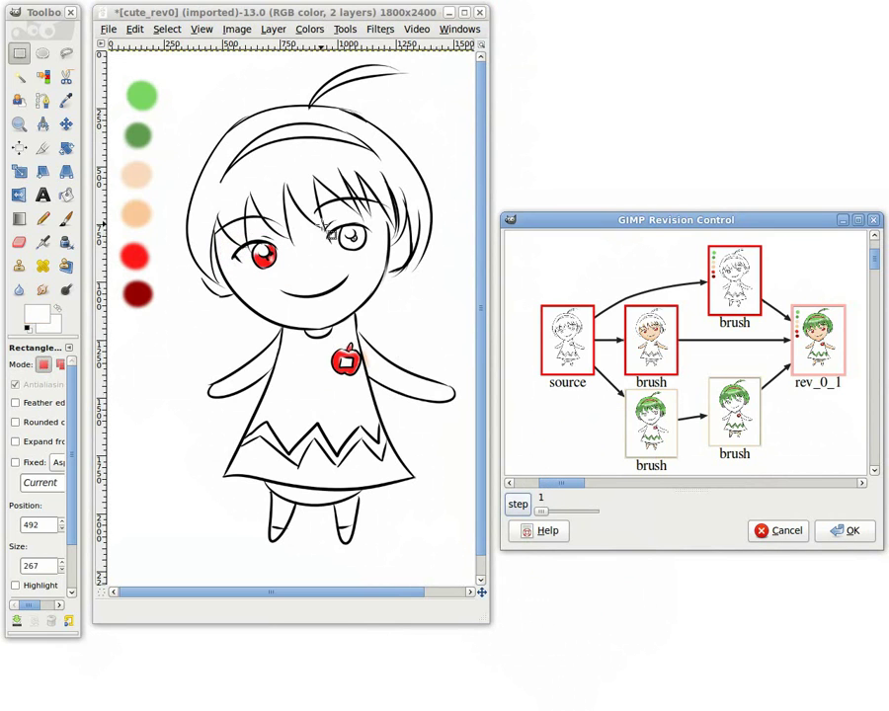
Selectively replay the history over the right eye, then over the lower dress and legs
{"action": "left_click_drag", "start_coordinate": [322, 223], "coordinate": [377, 262]}
{"action": "right_click", "coordinate": [515, 405]}
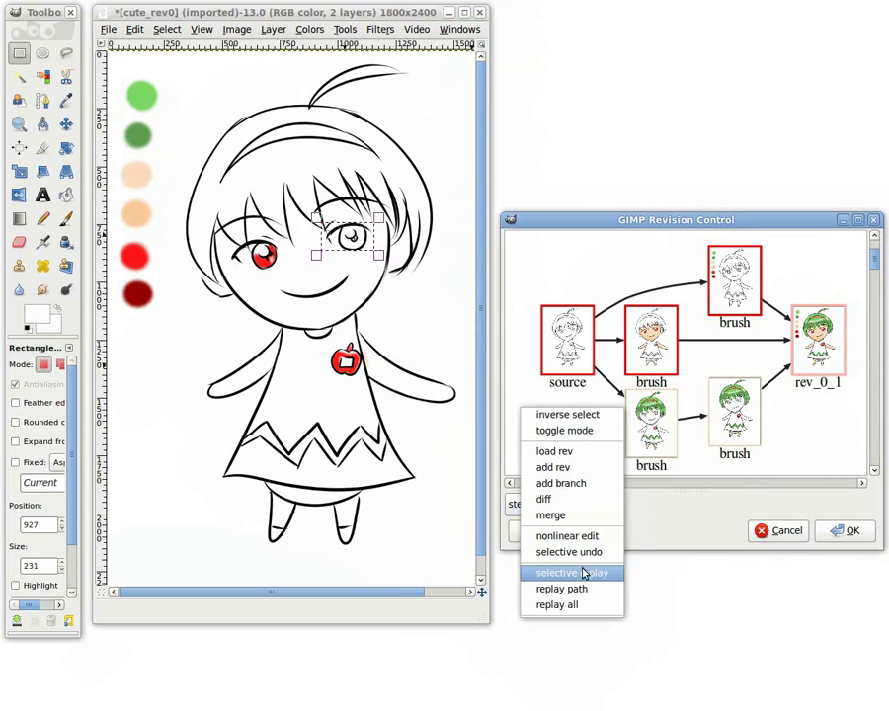
{"action": "left_click", "coordinate": [560, 570]}
{"action": "left_click_drag", "start_coordinate": [203, 412], "coordinate": [412, 554]}
{"action": "right_click", "coordinate": [556, 415]}
{"action": "left_click", "coordinate": [620, 581]}
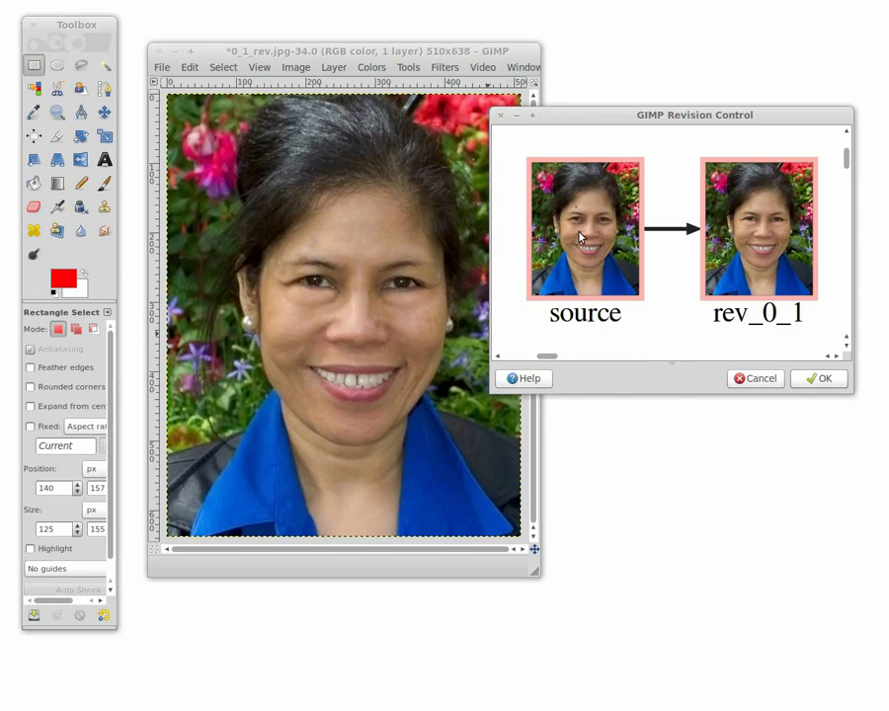
Load the portrait's source revision and then rev_0_1 to compare them
{"action": "left_click", "coordinate": [581, 236]}
{"action": "right_click", "coordinate": [579, 234]}
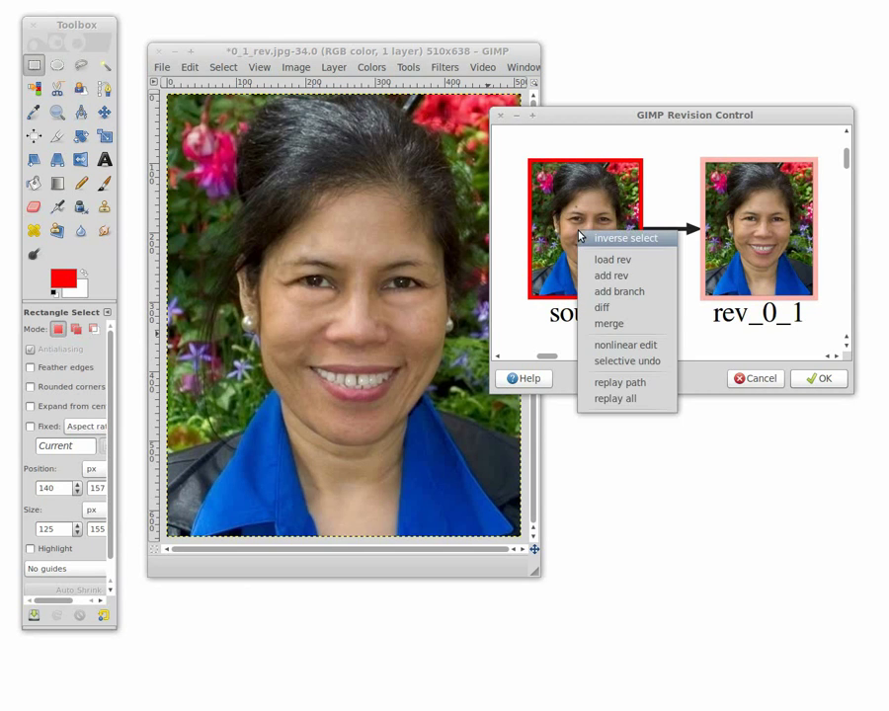
{"action": "left_click", "coordinate": [643, 260]}
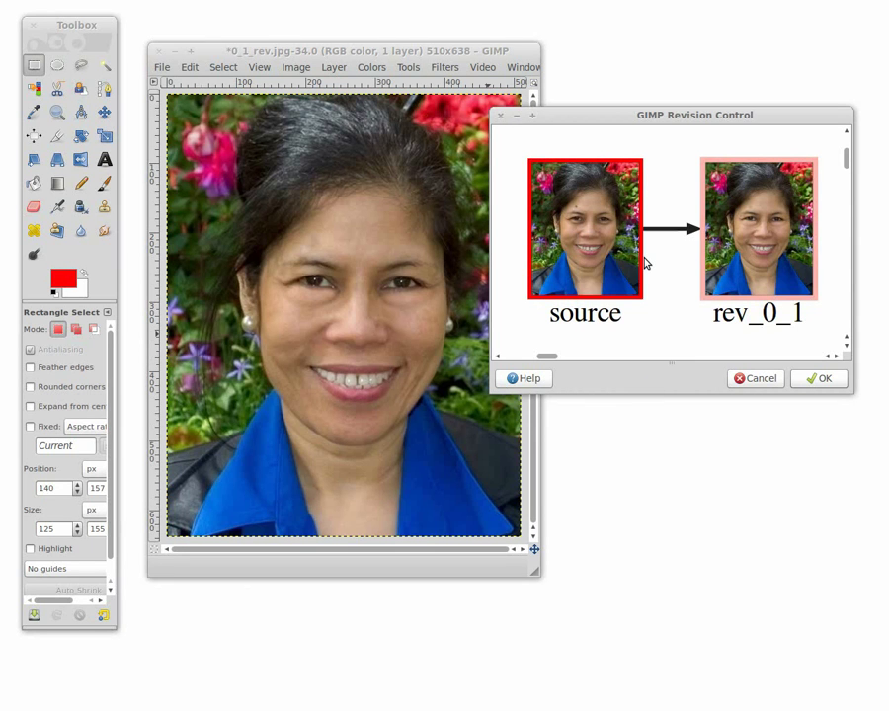
{"action": "left_click", "coordinate": [788, 243]}
{"action": "right_click", "coordinate": [790, 239]}
{"action": "left_click", "coordinate": [858, 272]}
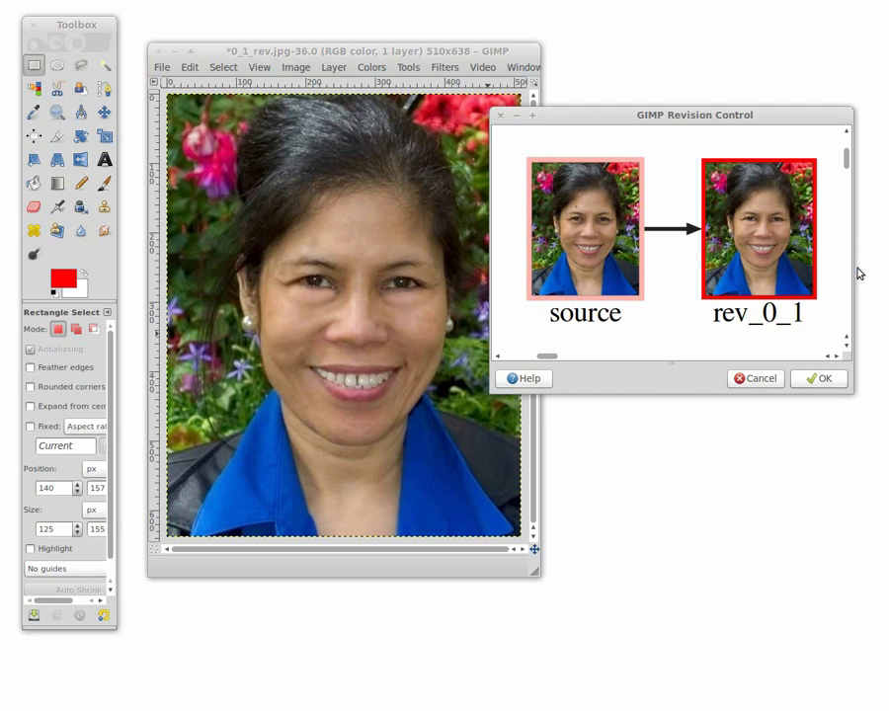
Selectively undo the retouch over the eye and forehead area
{"action": "left_click", "coordinate": [293, 220]}
{"action": "left_click_drag", "start_coordinate": [280, 219], "coordinate": [349, 313]}
{"action": "right_click", "coordinate": [675, 321]}
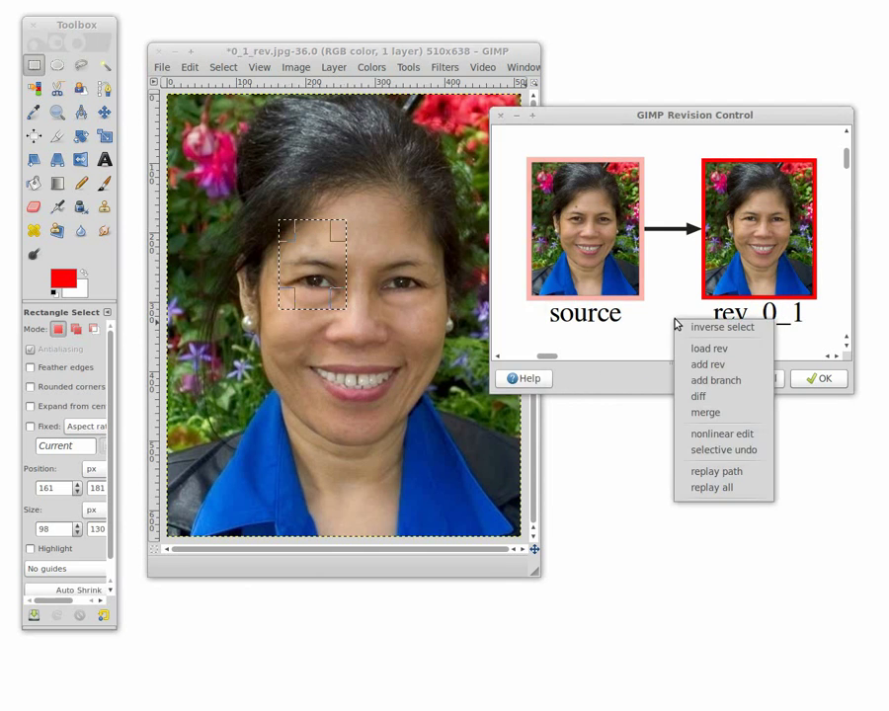
{"action": "left_click", "coordinate": [744, 453]}
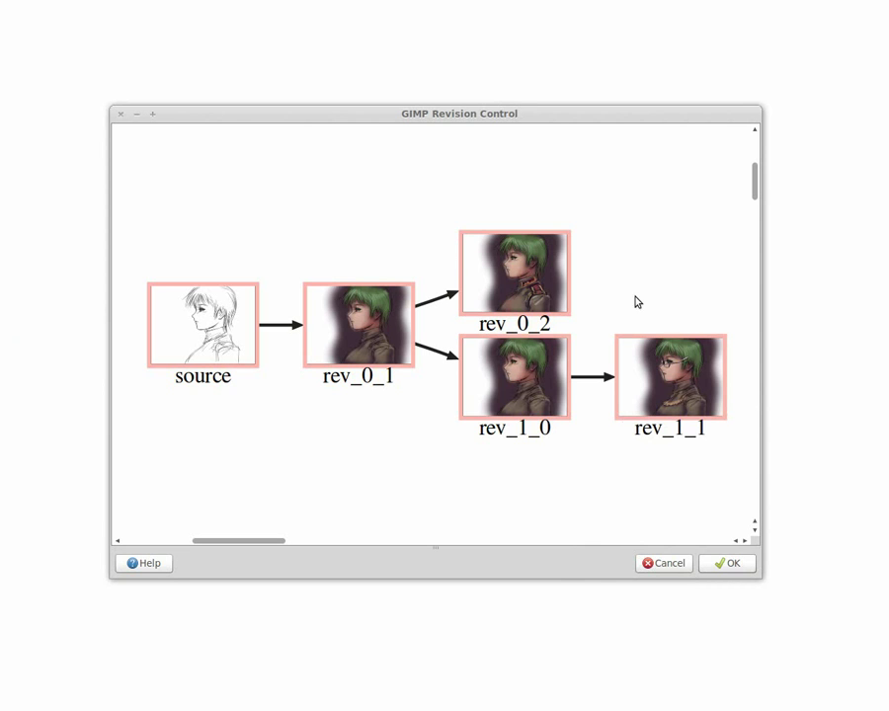
Merge rev_0_2 with rev_1_1, marking the branch version's chest area in the Merge dialog
{"action": "left_click", "coordinate": [567, 279]}
{"action": "left_click", "coordinate": [671, 380], "text": "ctrl"}
{"action": "right_click", "coordinate": [674, 386]}
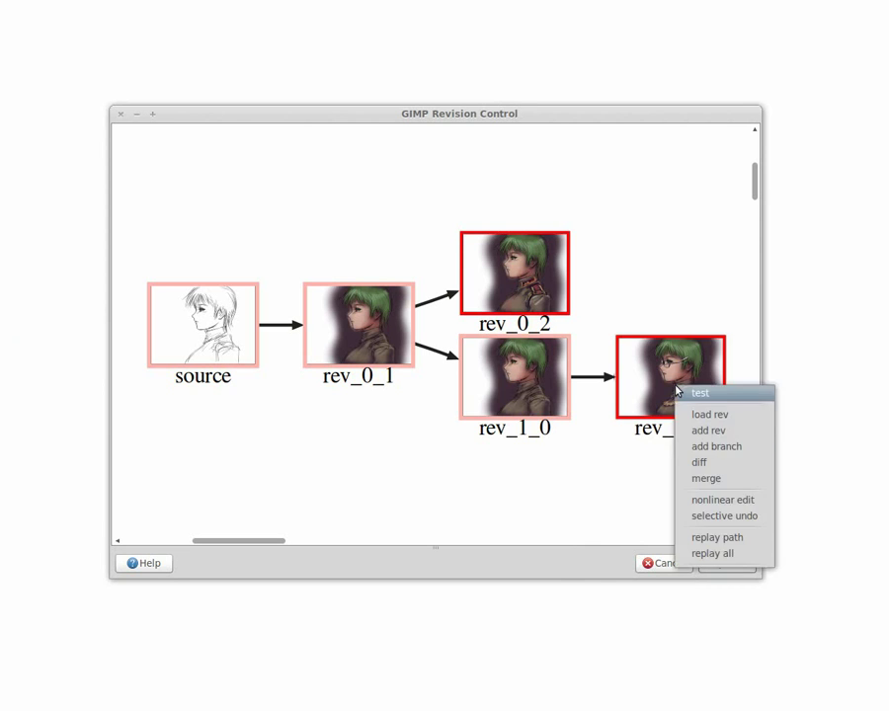
{"action": "left_click", "coordinate": [733, 486]}
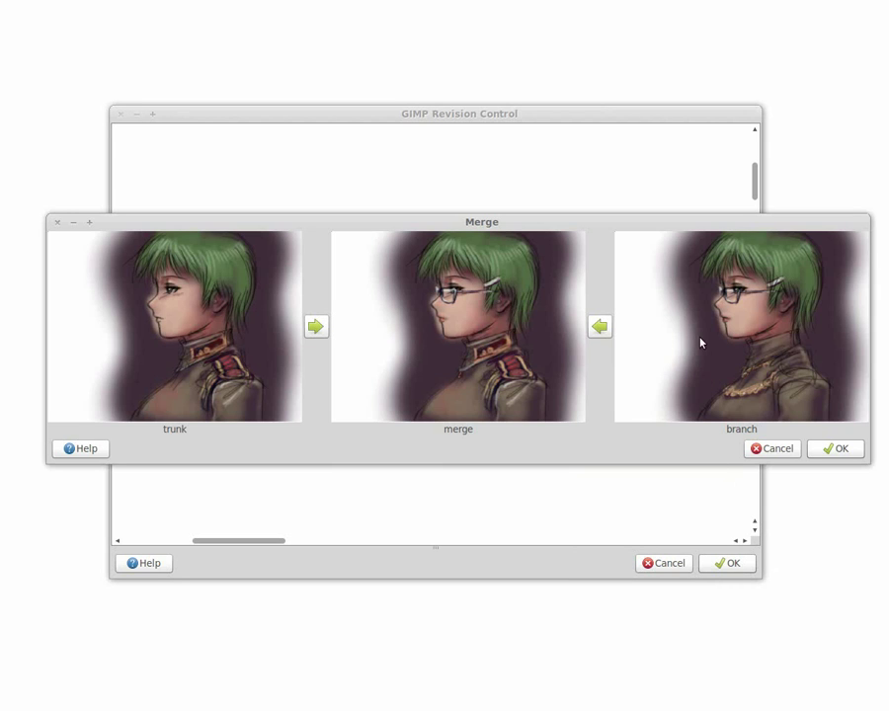
{"action": "left_click_drag", "start_coordinate": [712, 368], "coordinate": [784, 408]}
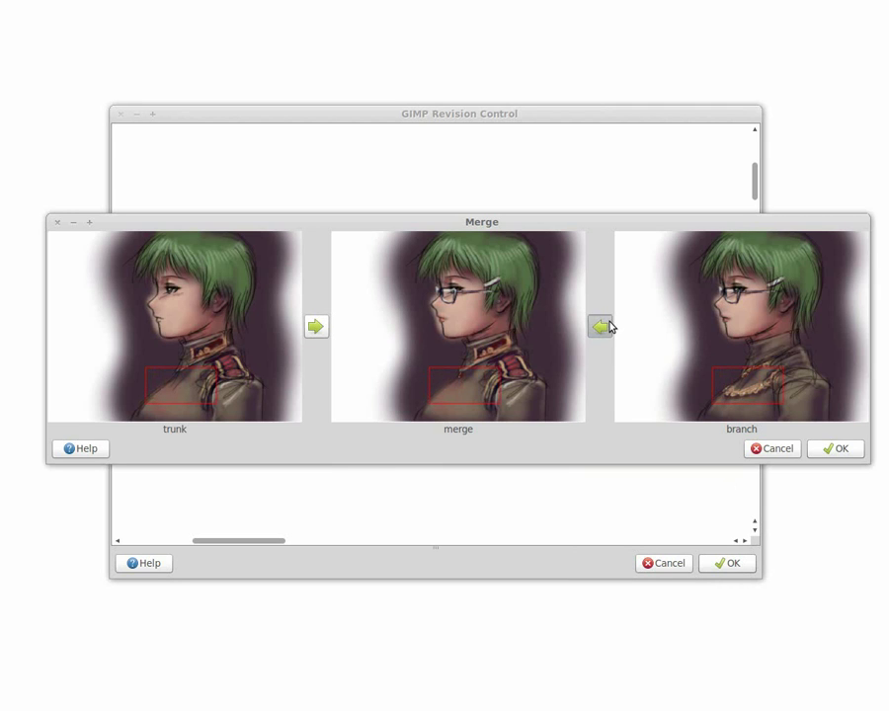